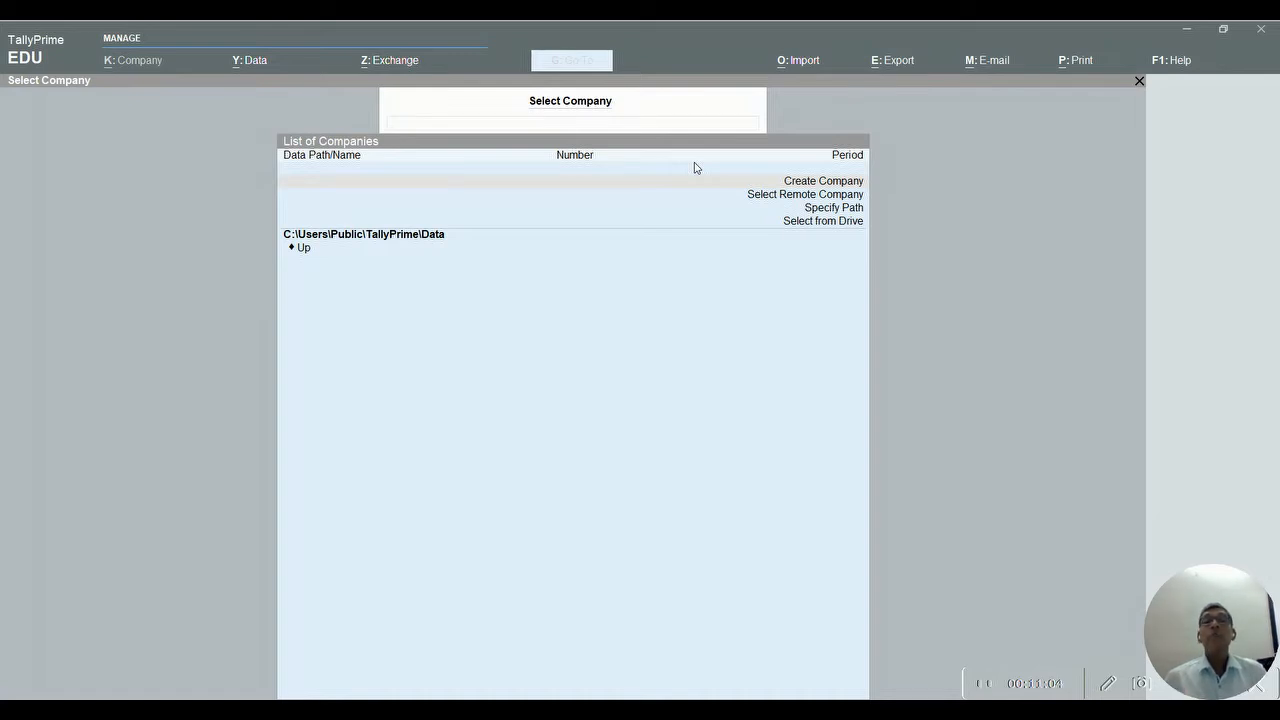
- Start a new company from the List of Companies to get a blank Company Creation form
left_click(803, 186)
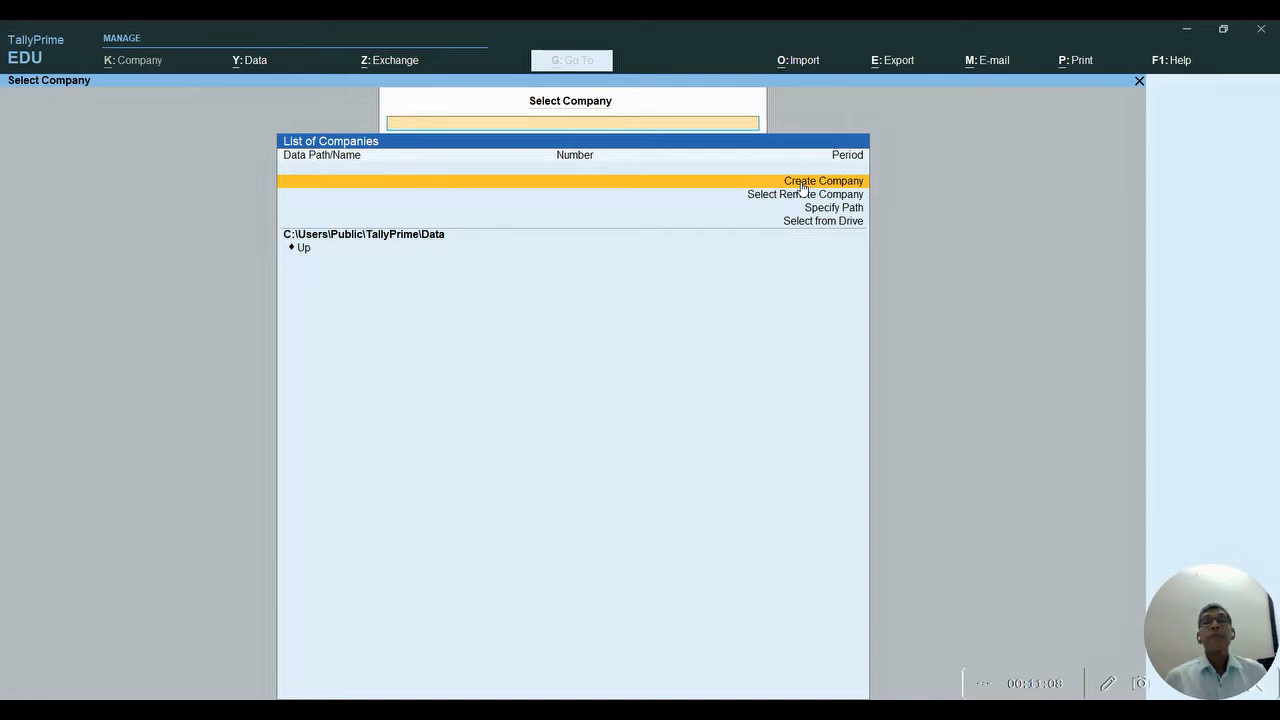
left_click(802, 187)
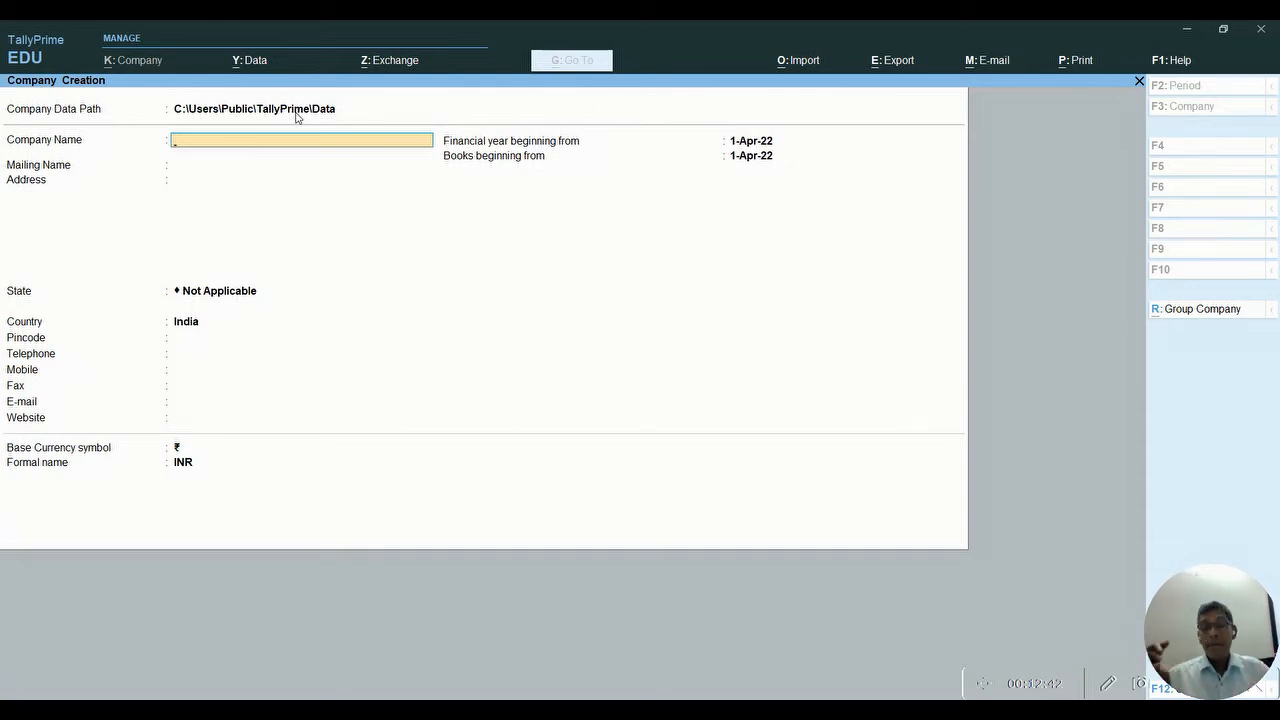
- Name the company 'SaravanaSoftwareSploutions' and keep the matching mailing name
type("Sa")
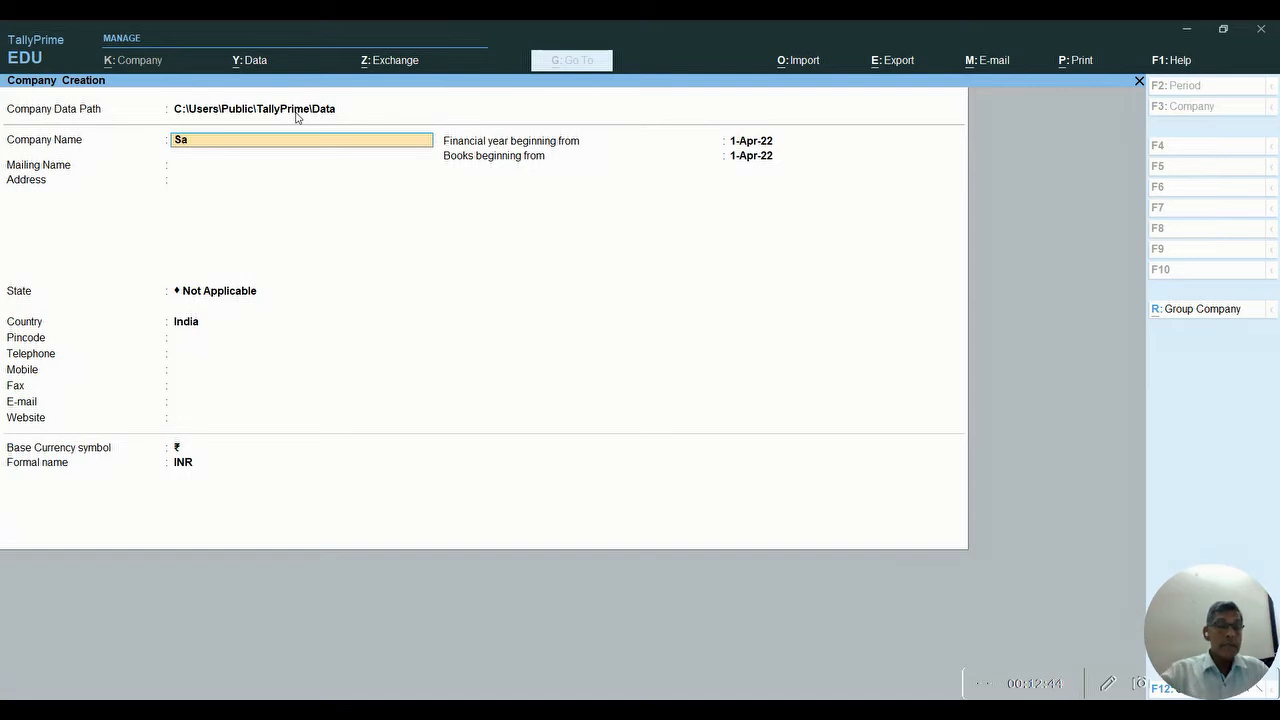
type("ravanaSoftware")
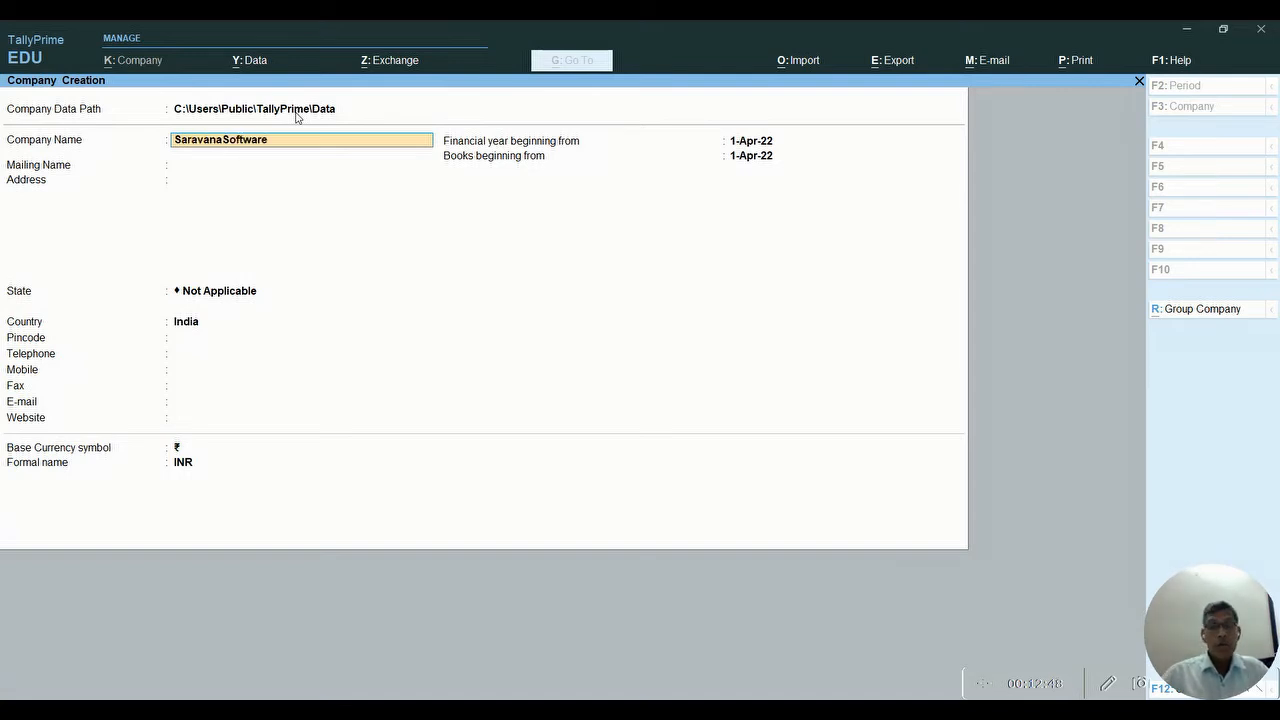
type("Sploutions")
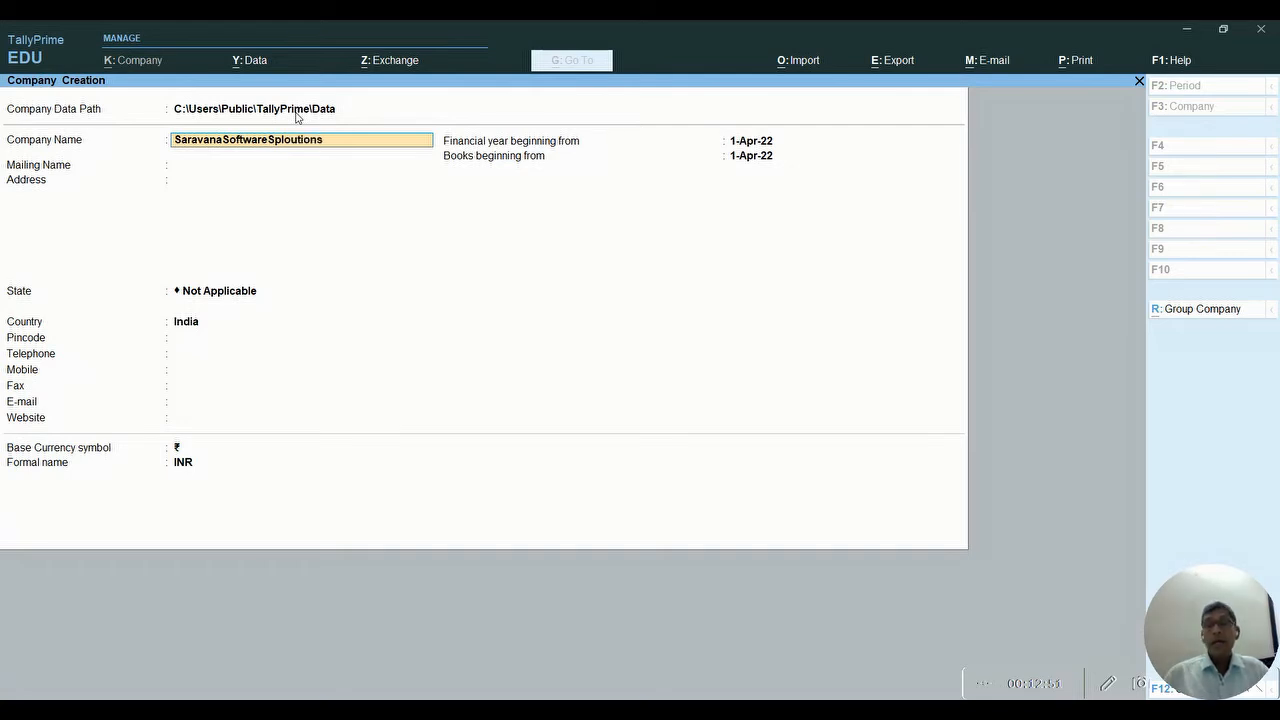
key("Return")
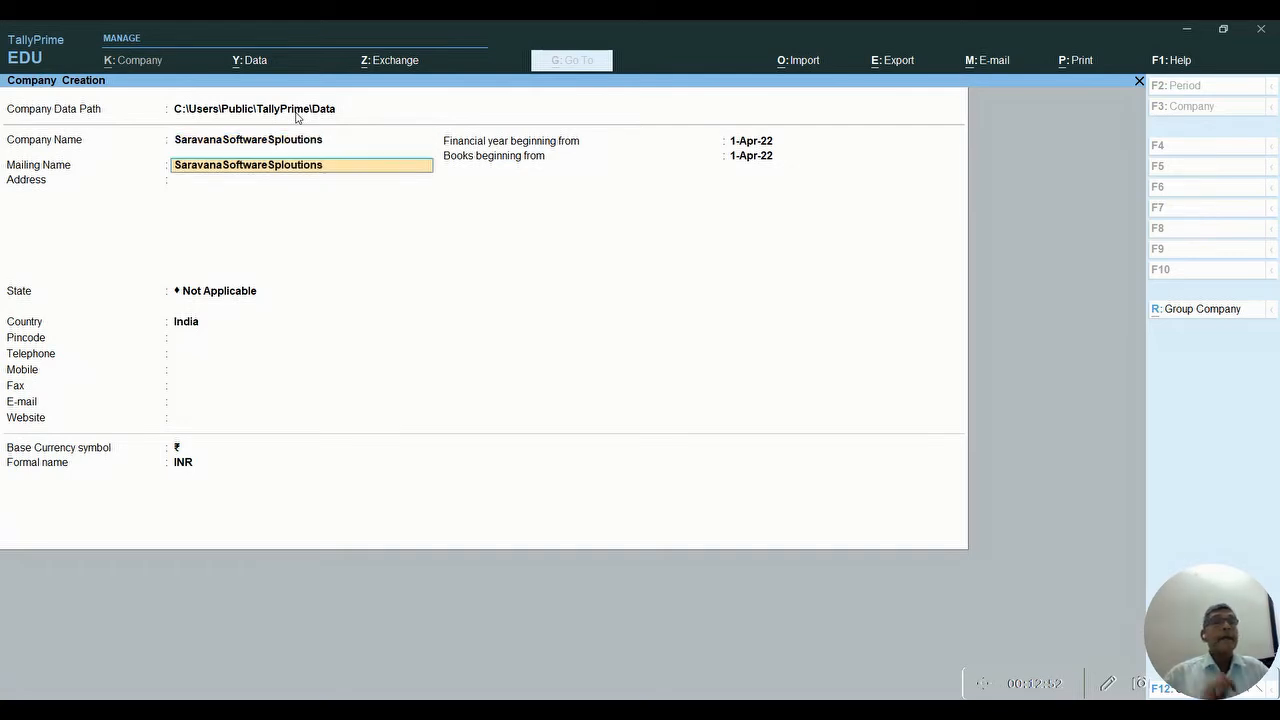
key("Return")
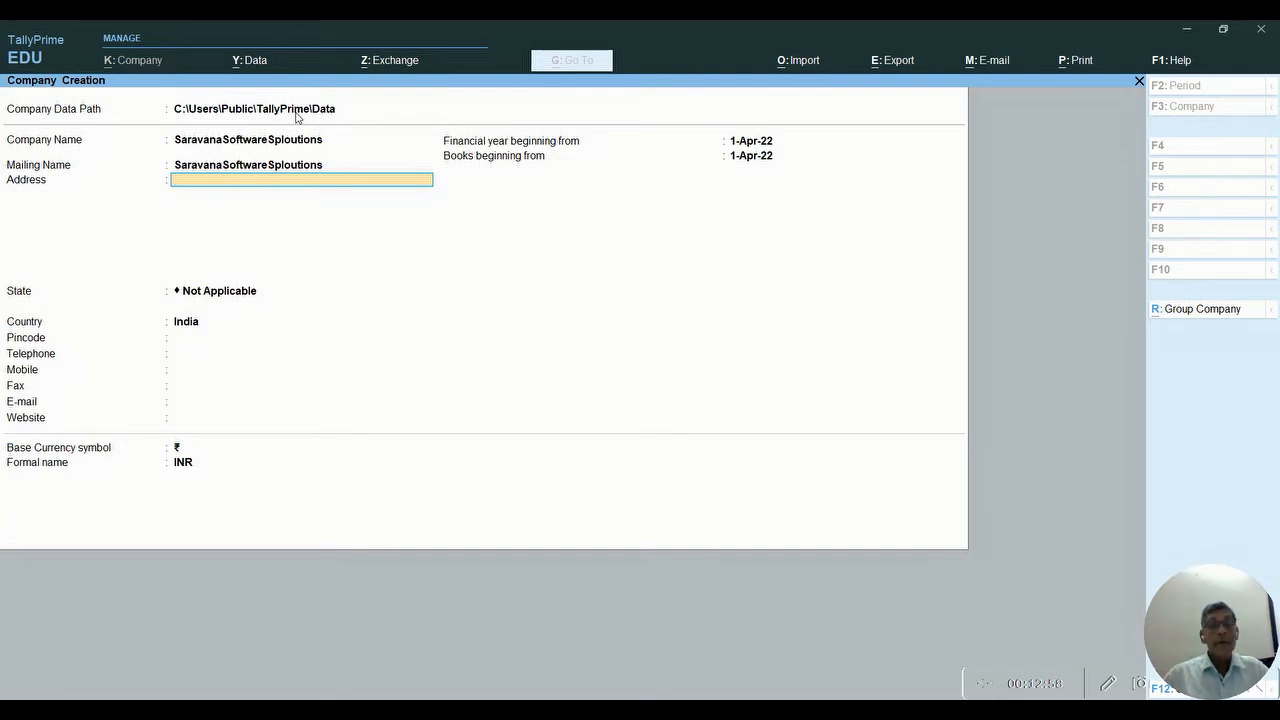
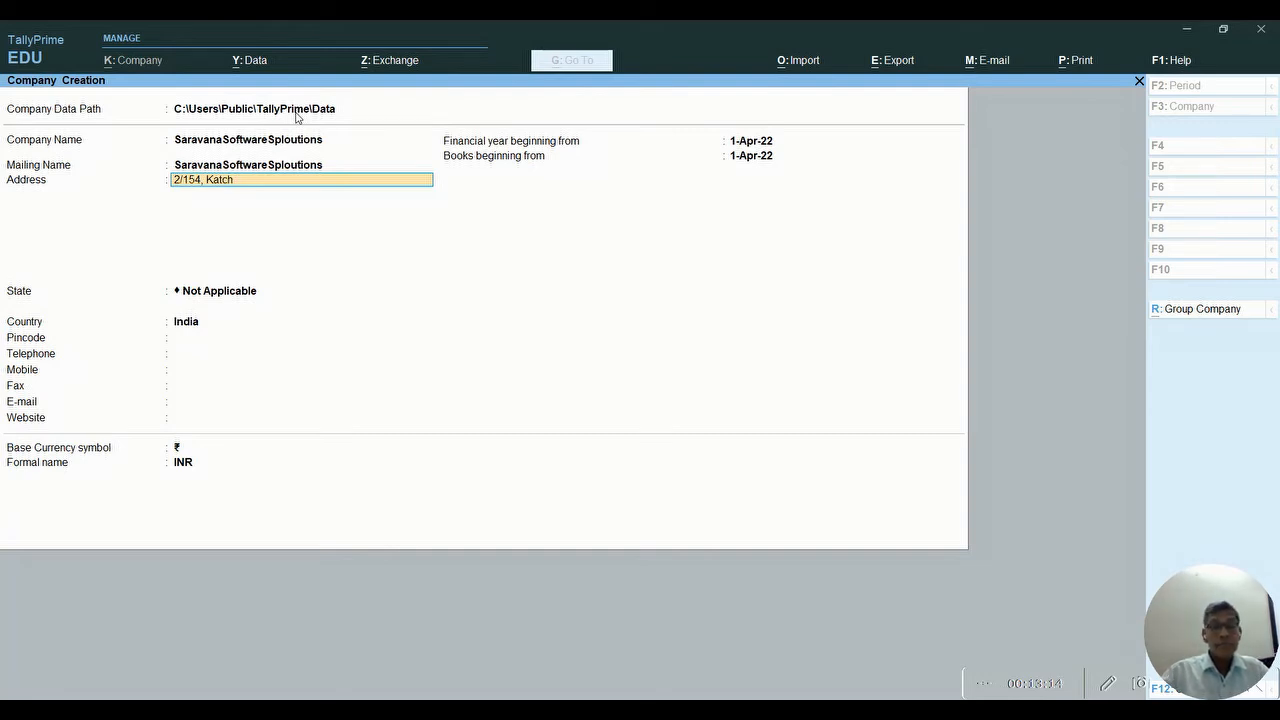
- Enter the company's two-line postal address
key("Return")
type("Namakkal")
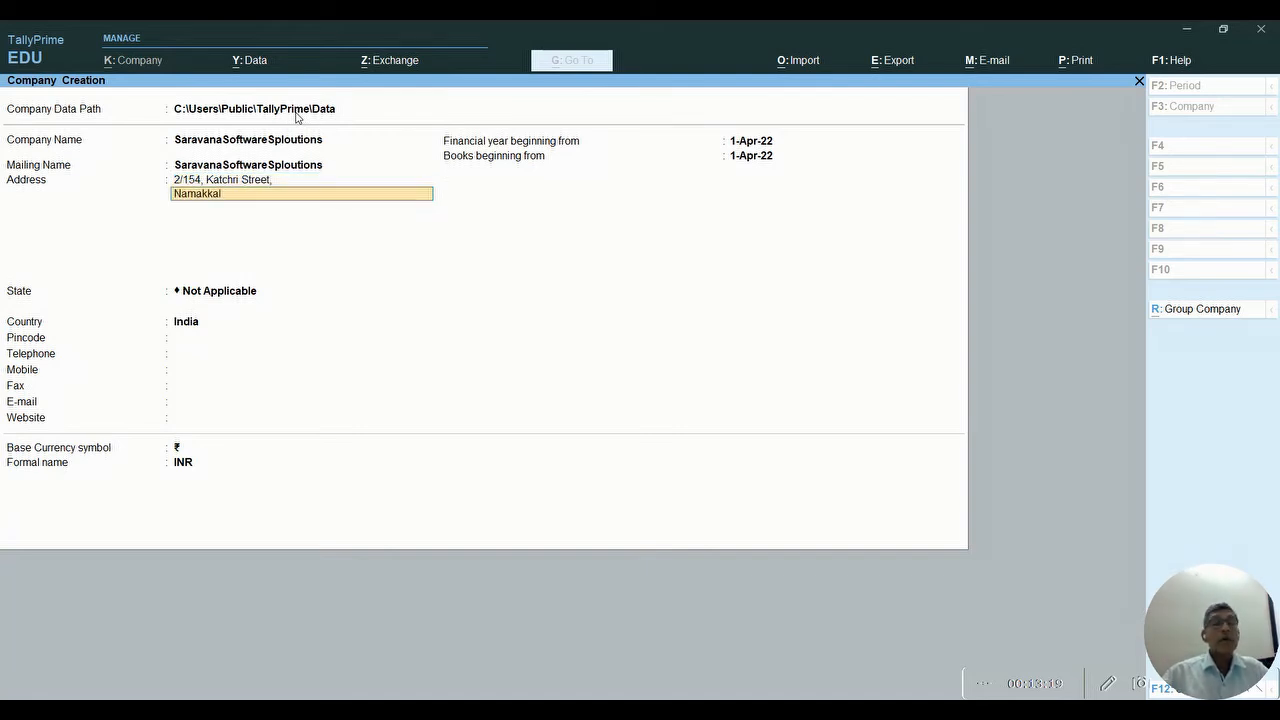
type(" District")
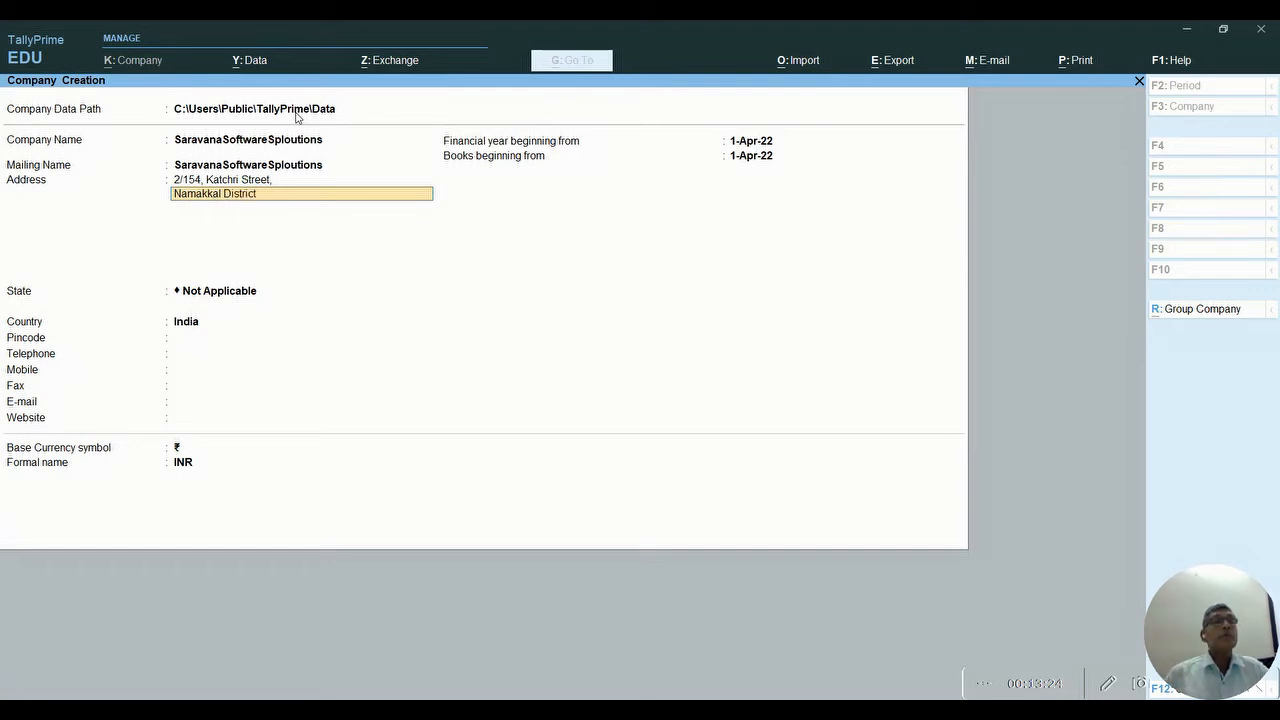
key("Return")
key("Return")
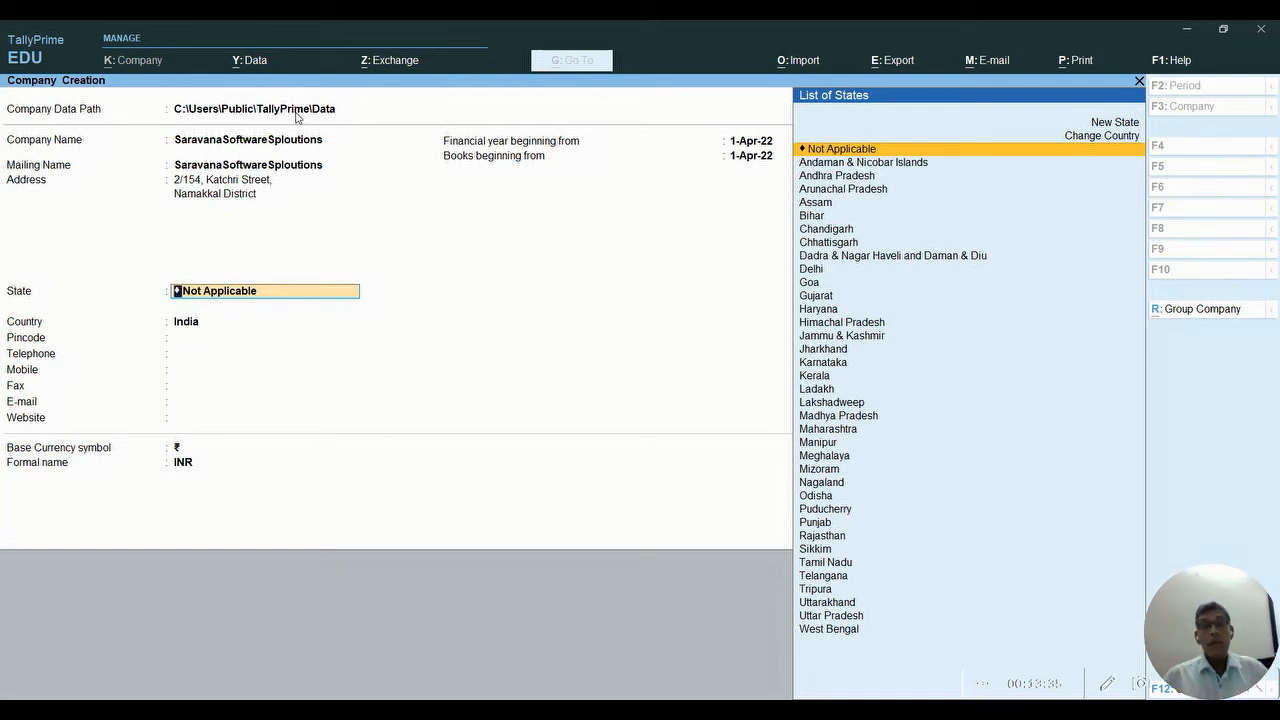
- Set the state to Tamil Nadu and fill in the pincode
type("T")
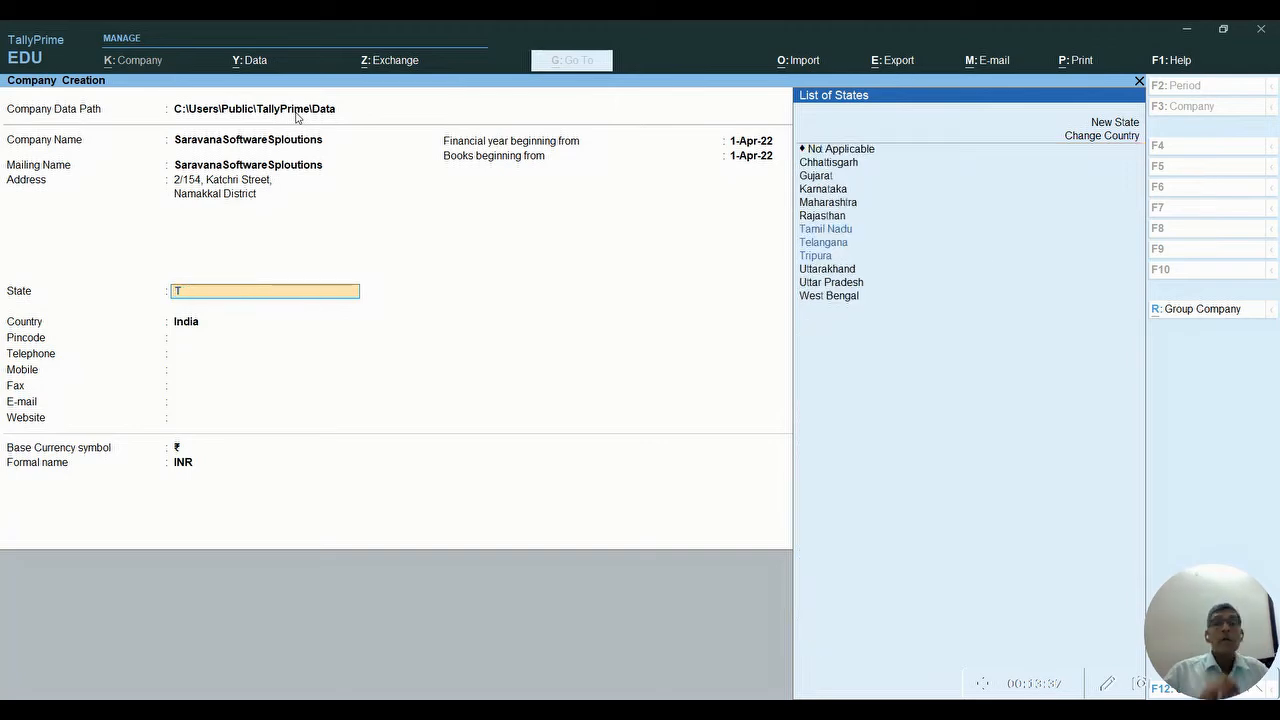
key("Down")
key("Down")
key("Up")
key("Return")
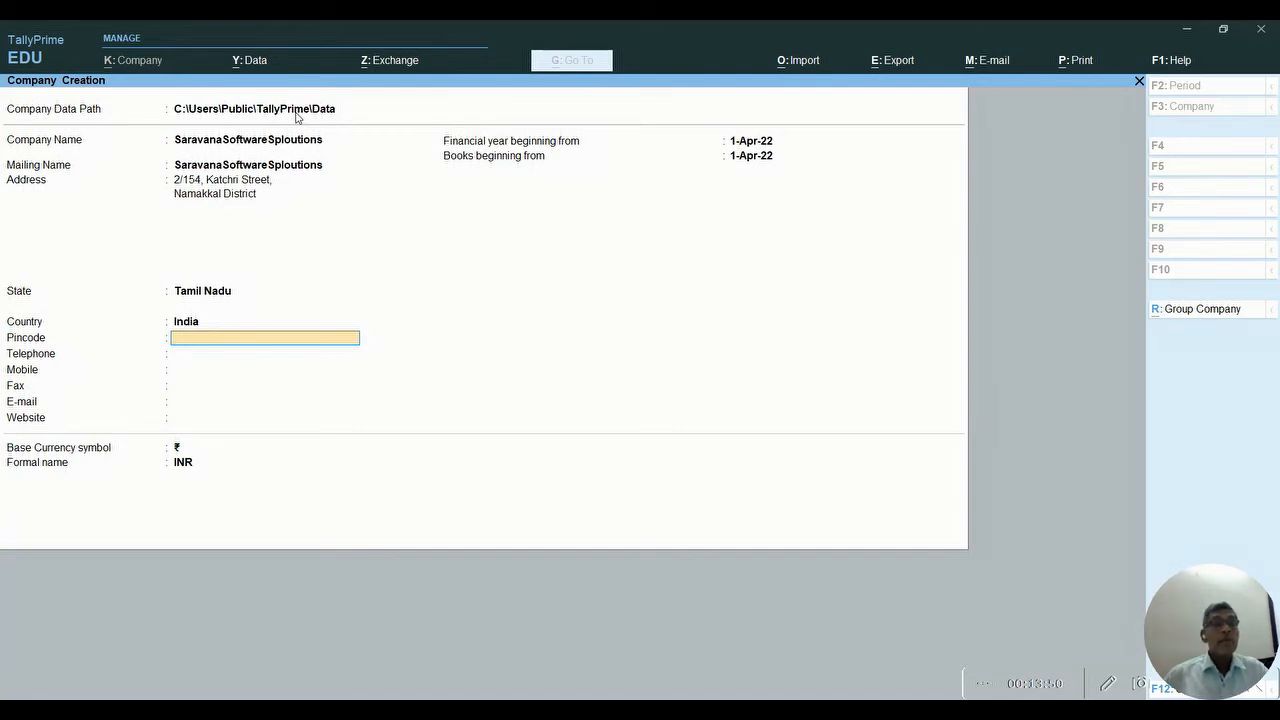
type("6")
type("3")
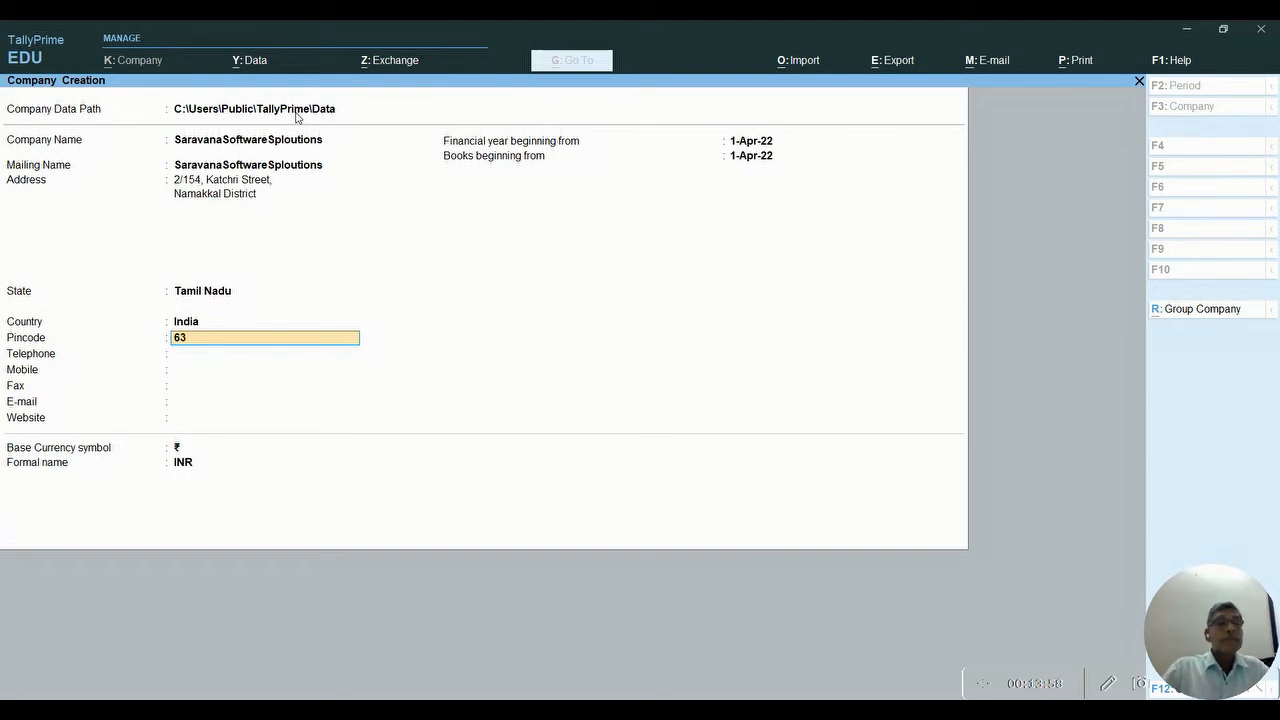
type("600")
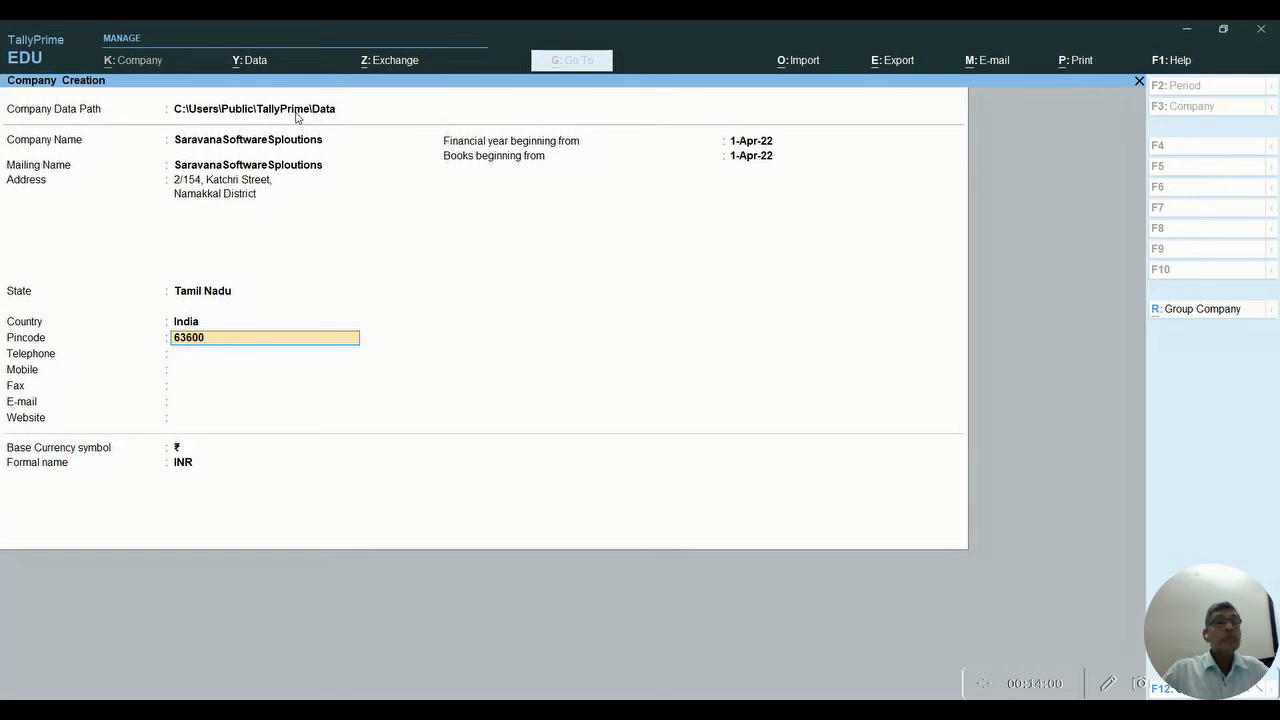
type("1")
key("Return")
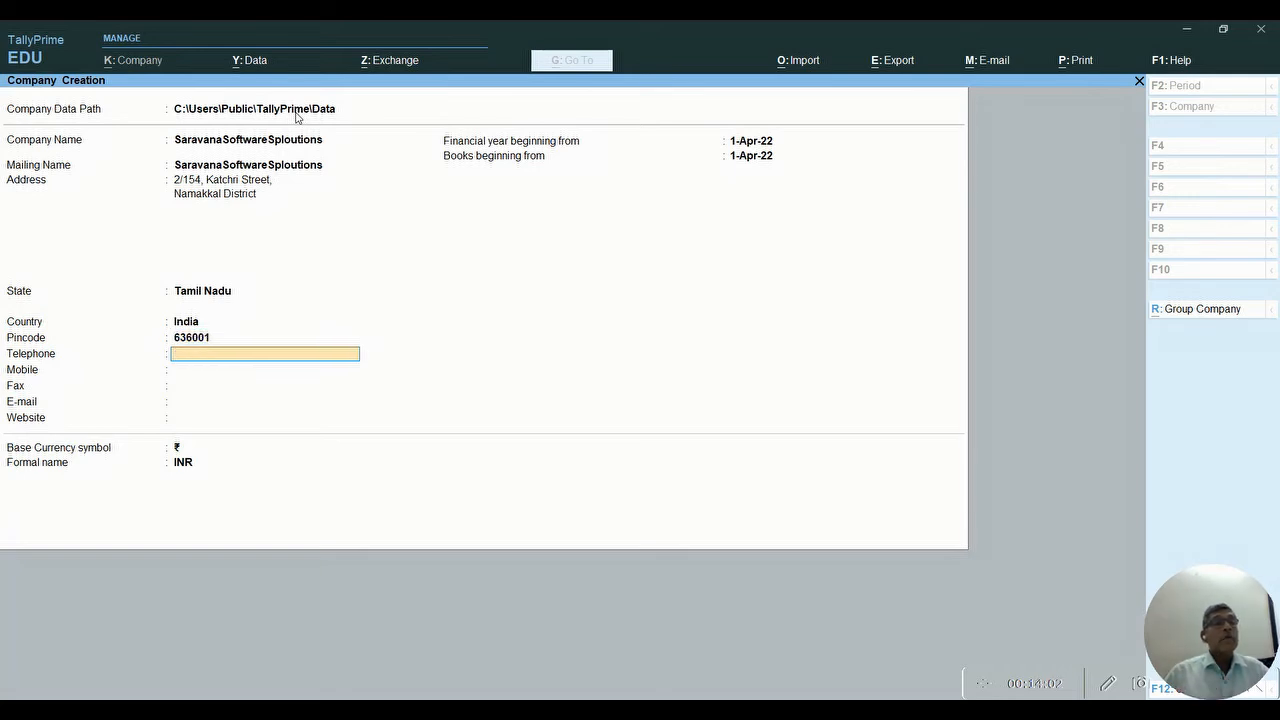
- Leave telephone and mobile empty and enter the company e-mail address
key("Return")
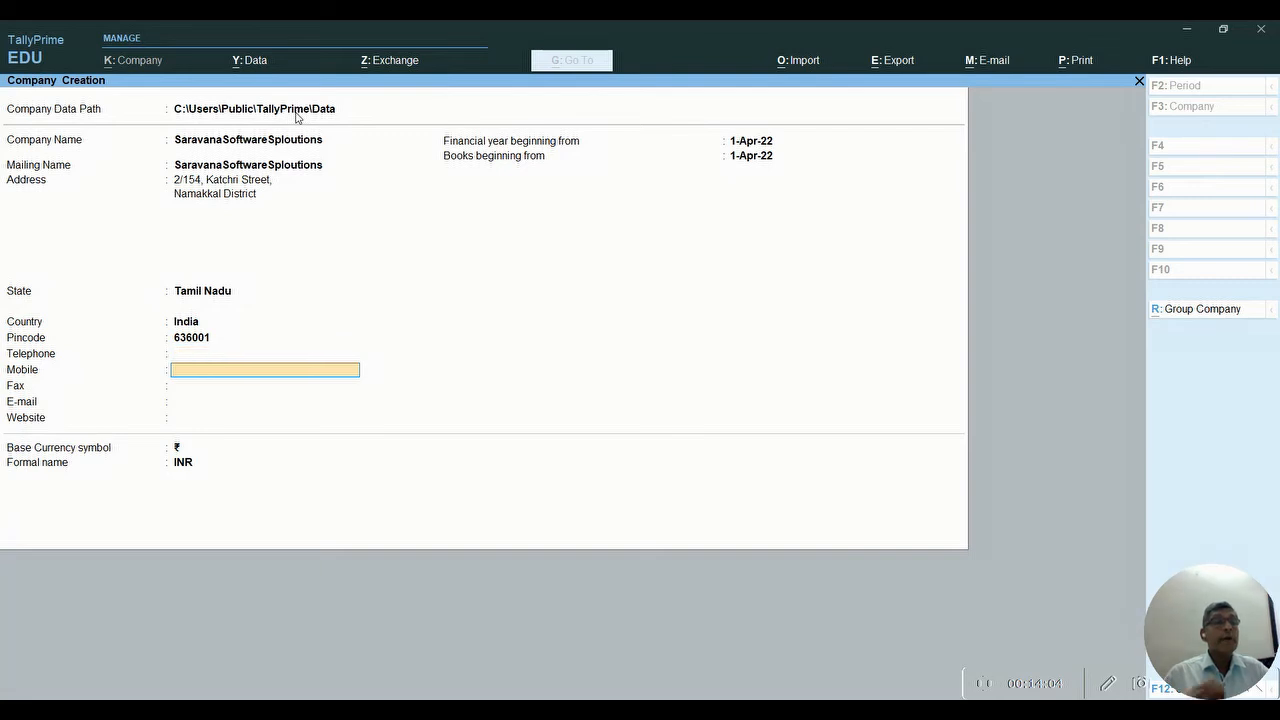
key("Return")
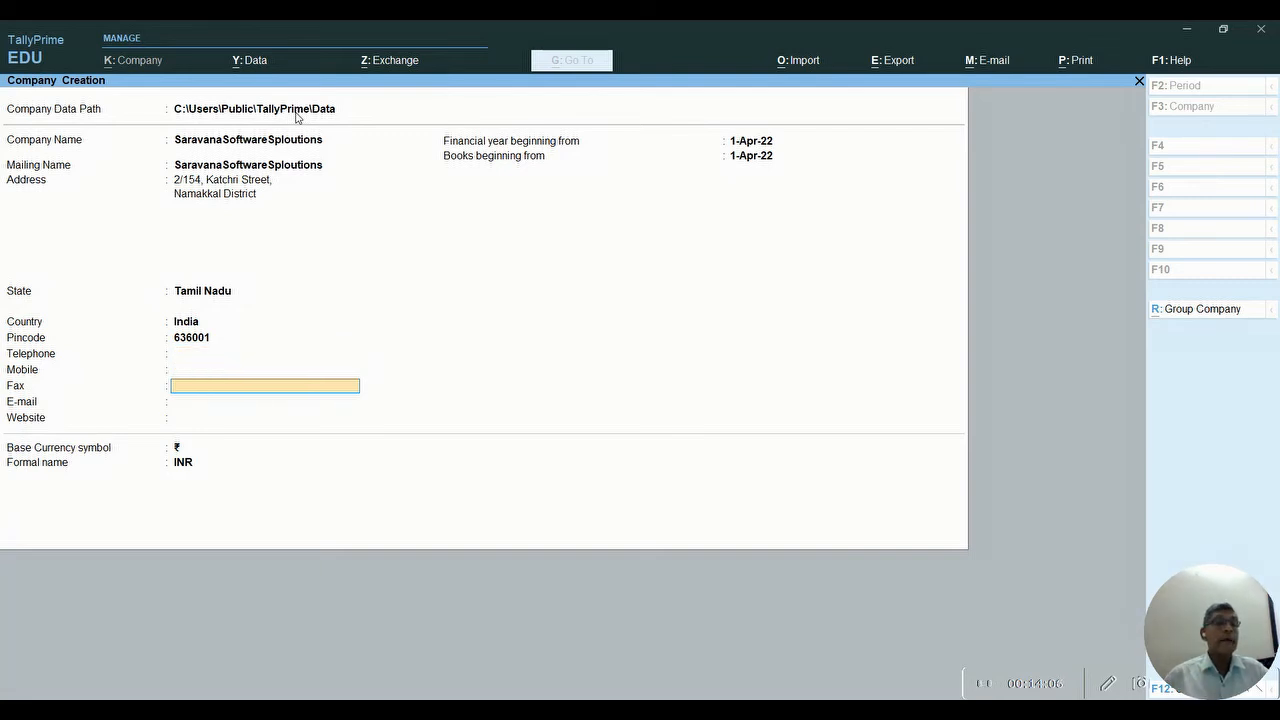
key("Return")
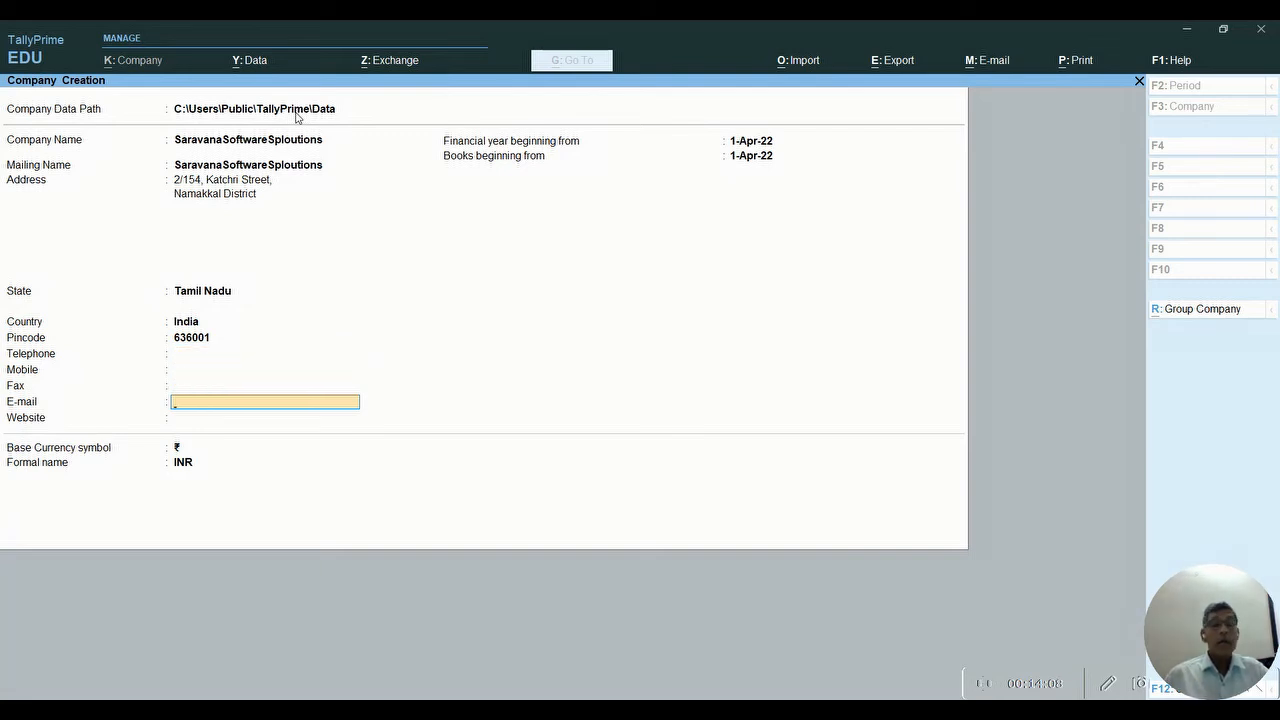
type("demo")
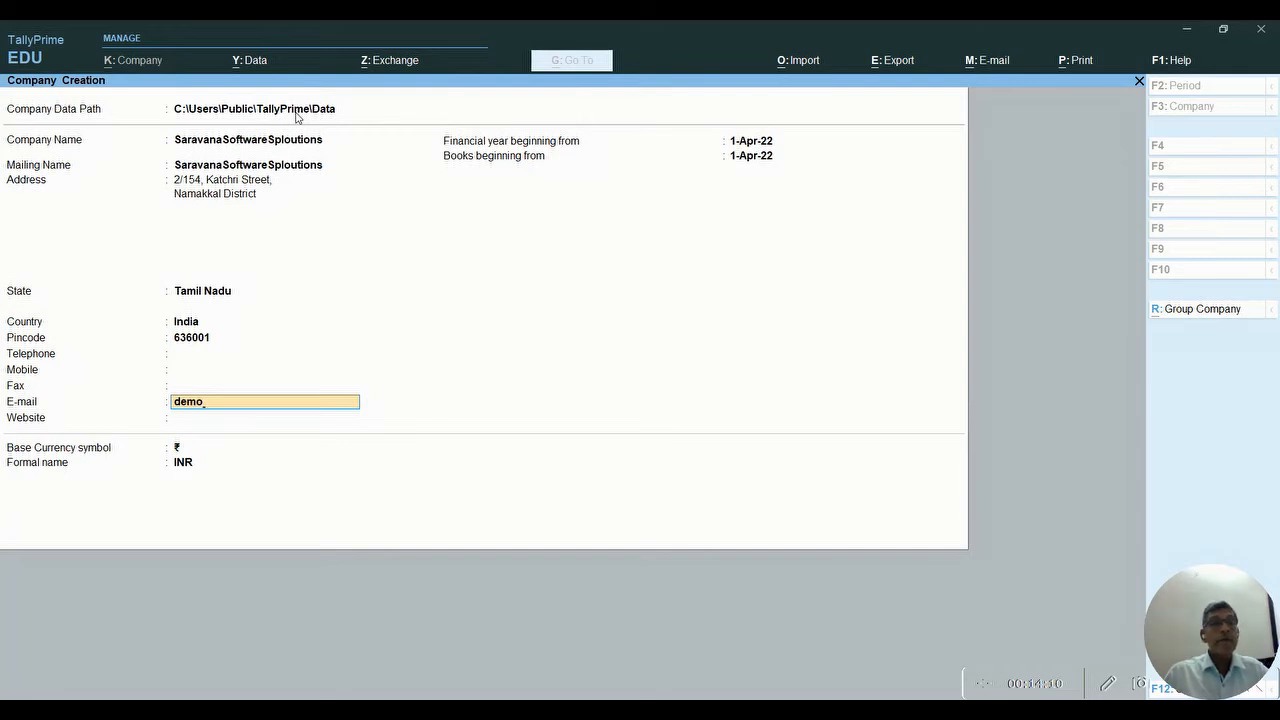
type("@demo.com")
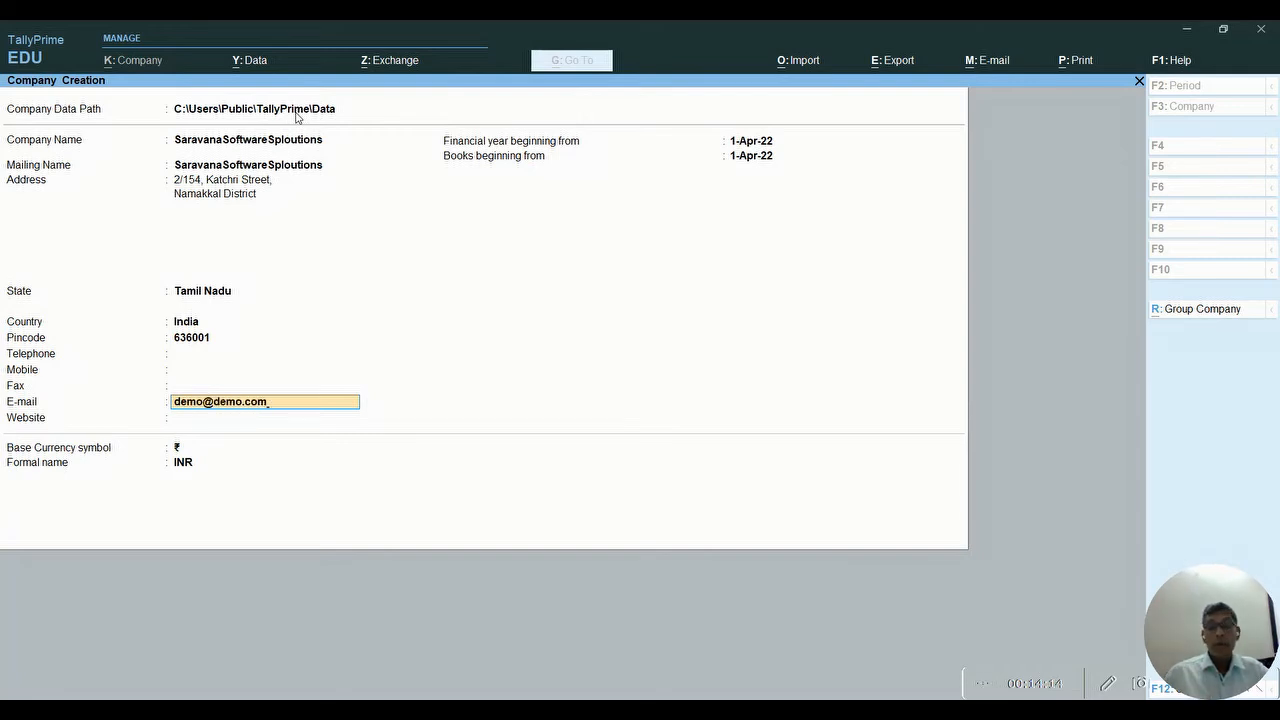
key("Return")
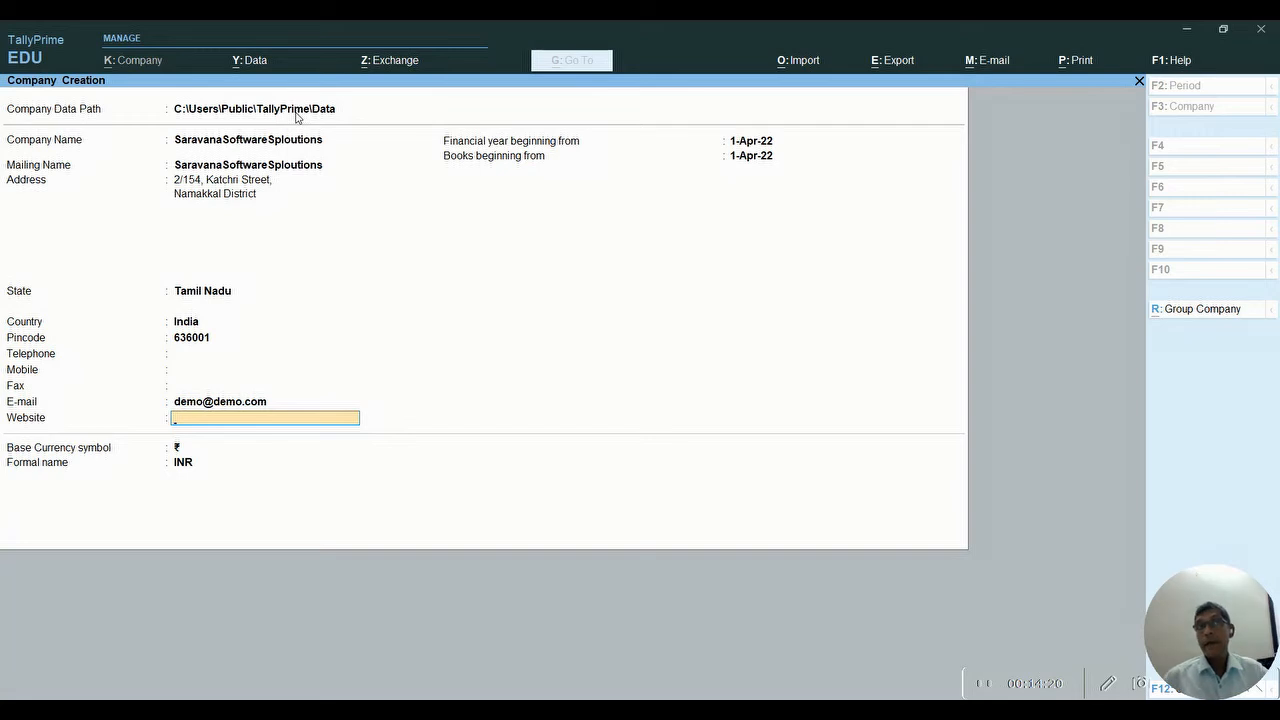
key("Return")
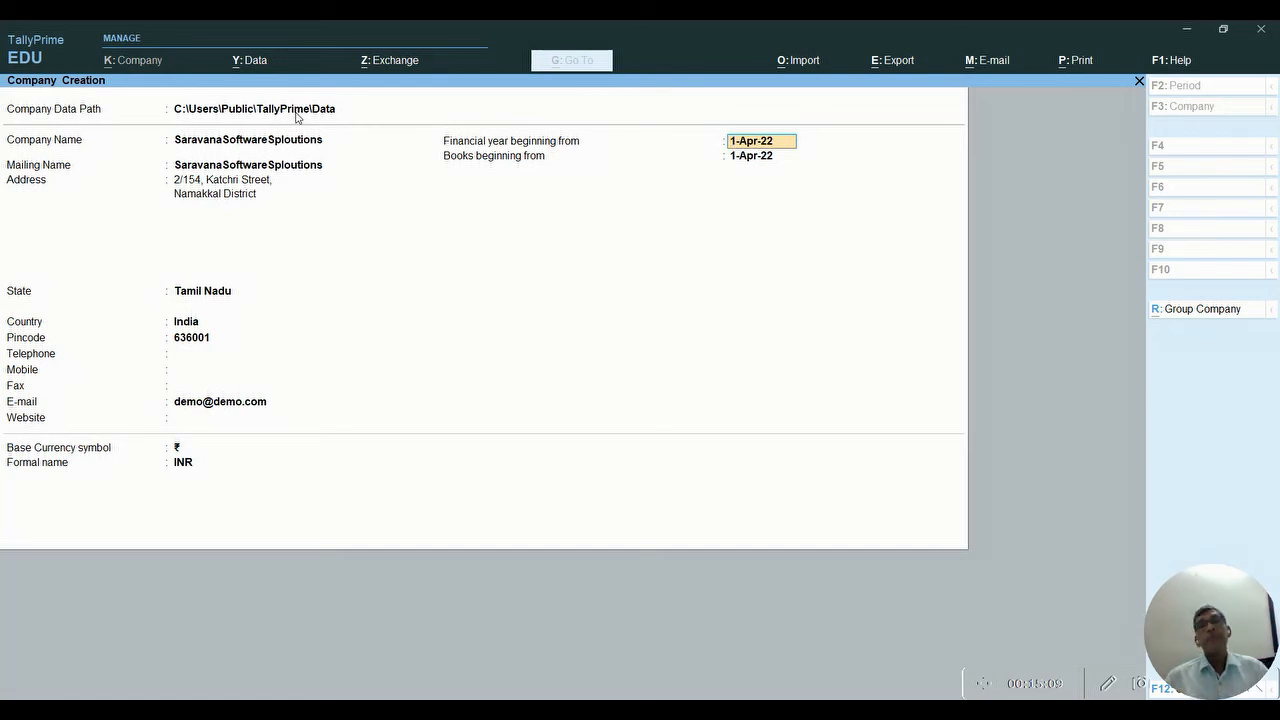
key("Return")
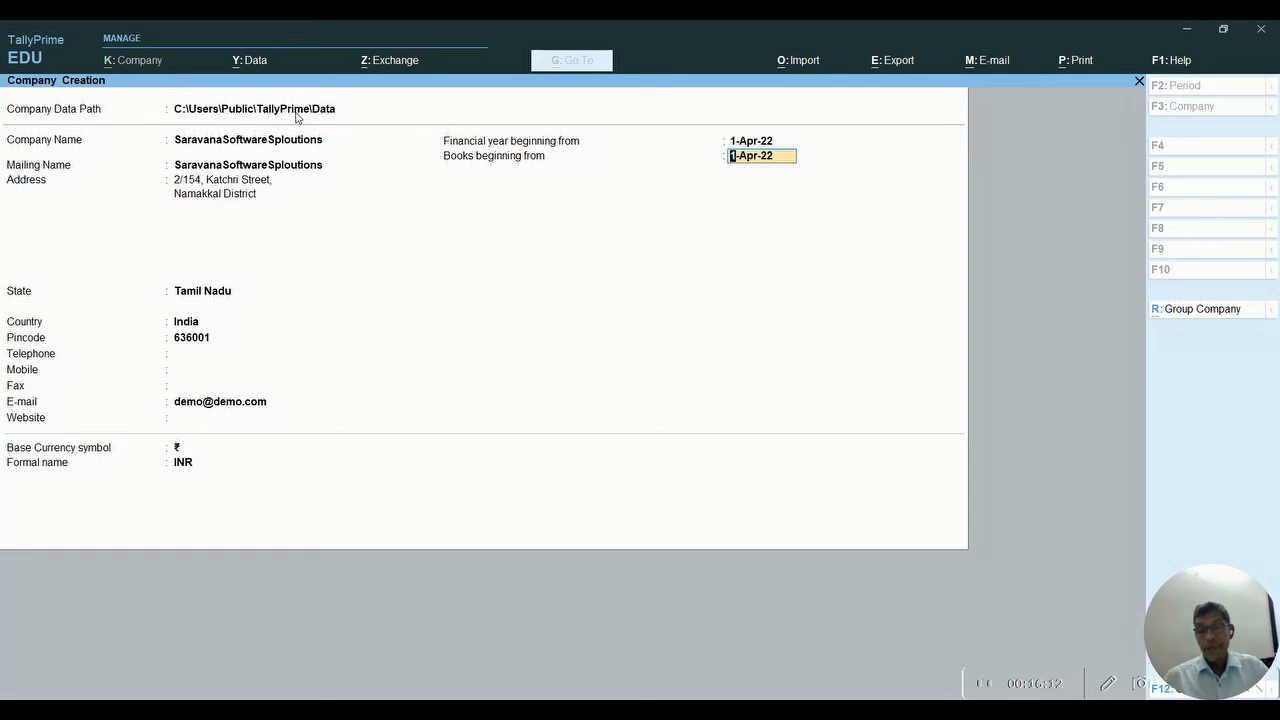
key("Return")
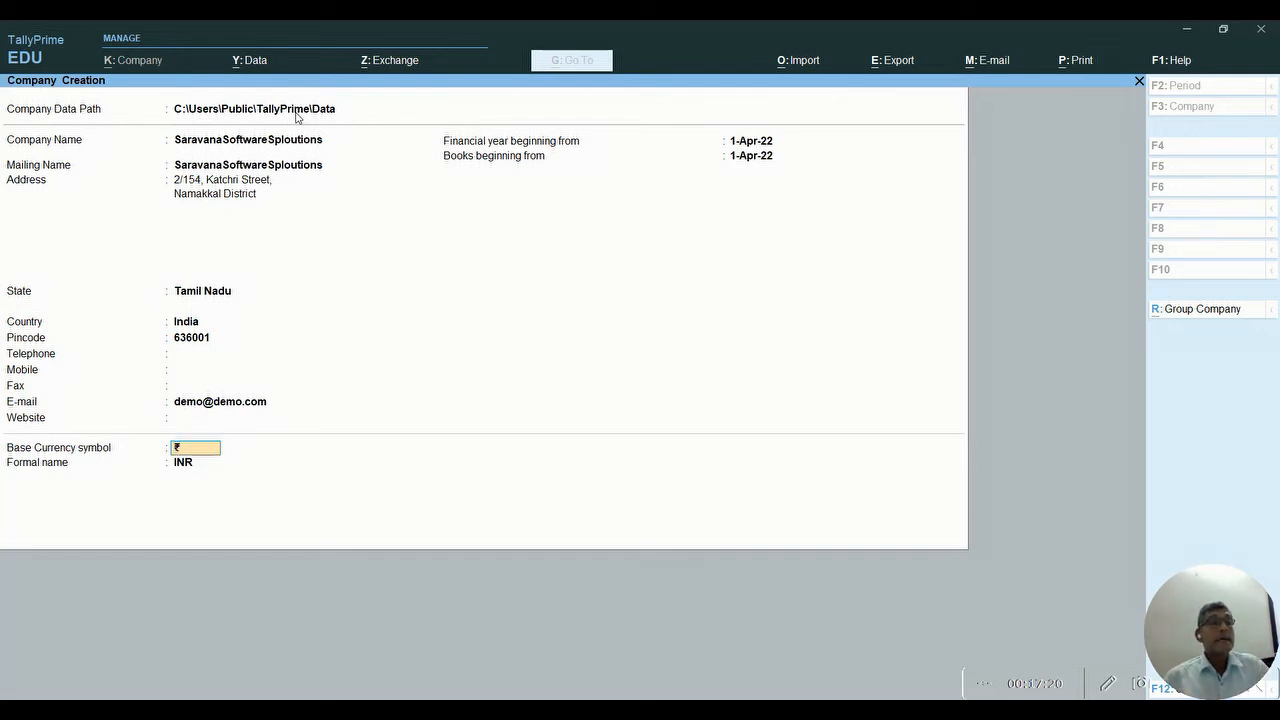
key("Return")
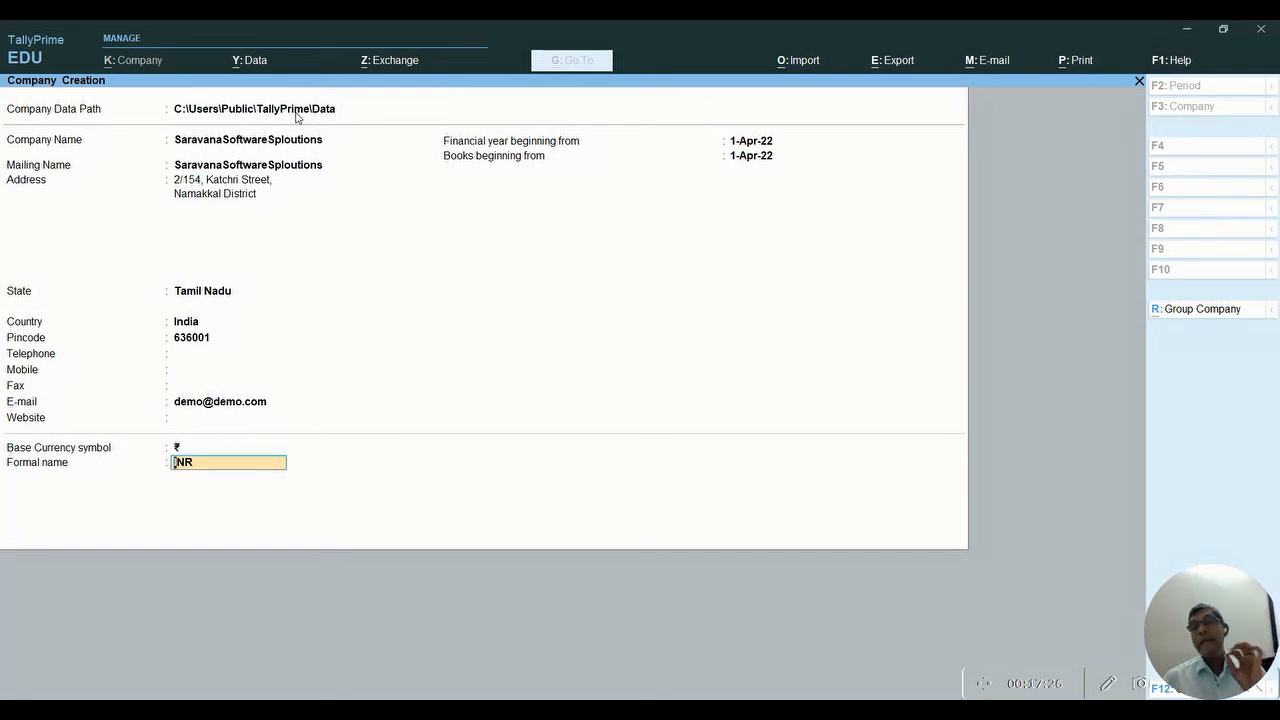
- Accept INR as base currency and confirm creating the company
key("Return")
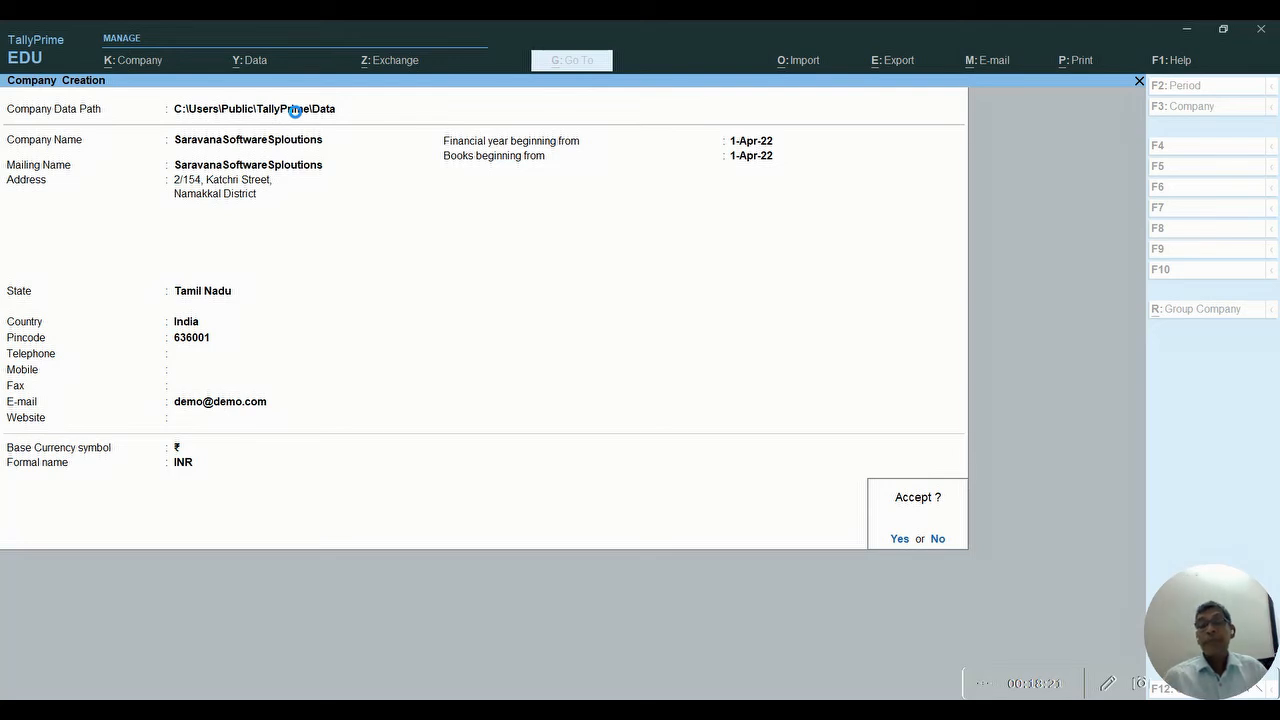
left_click(905, 540)
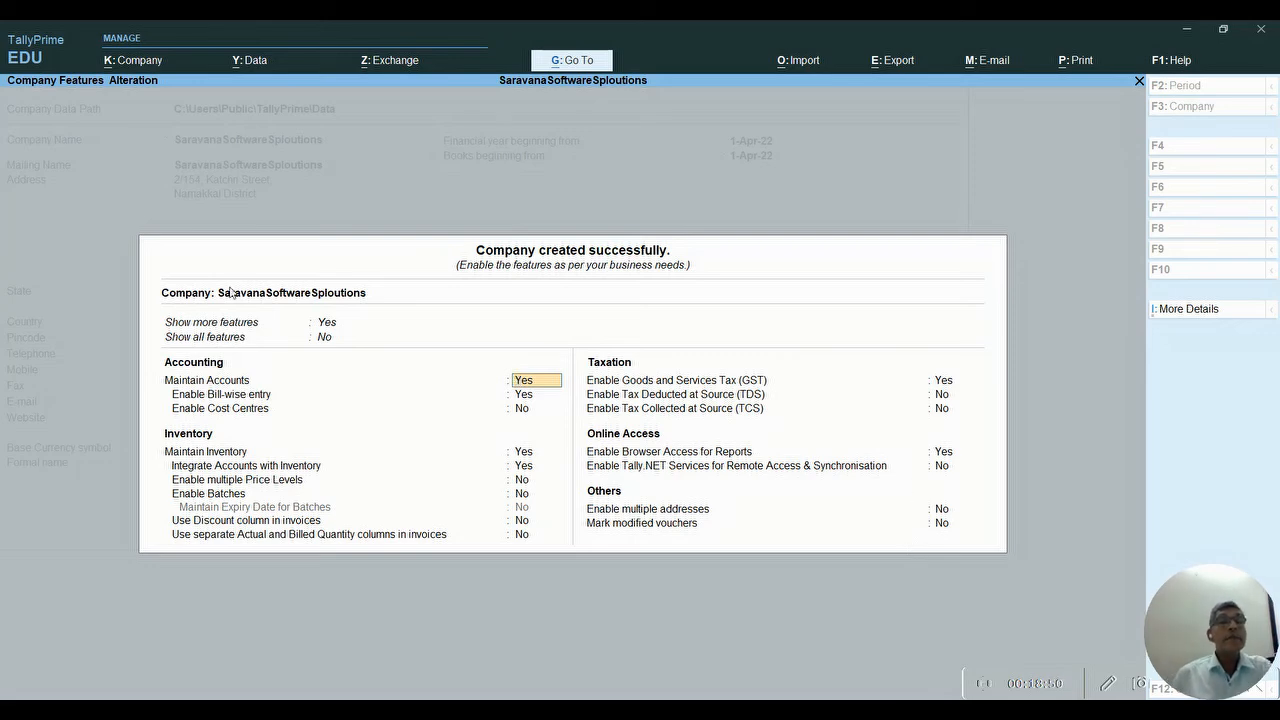
- Switch Show all features to Yes on the company features screen
left_click(323, 339)
key("Down")
key("Return")
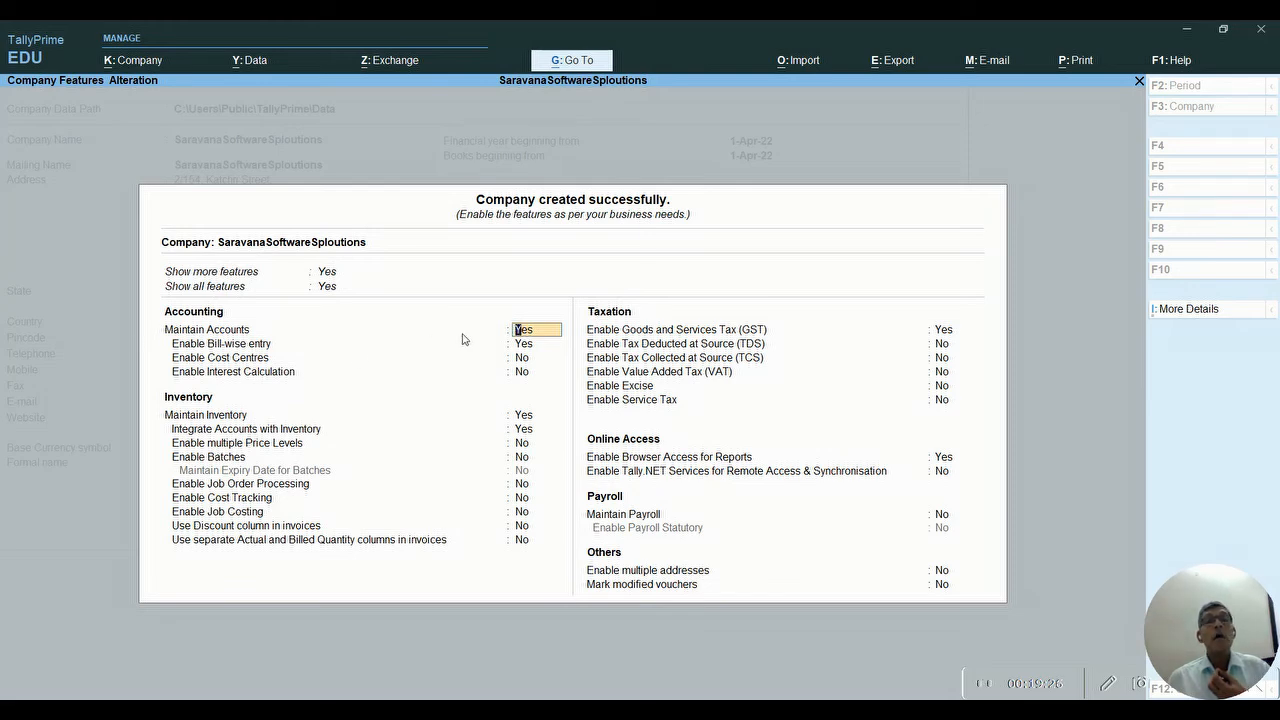
- Enable Cost Centres, leave interest calculation off, and keep Maintain Inventory at Yes
left_click(520, 362)
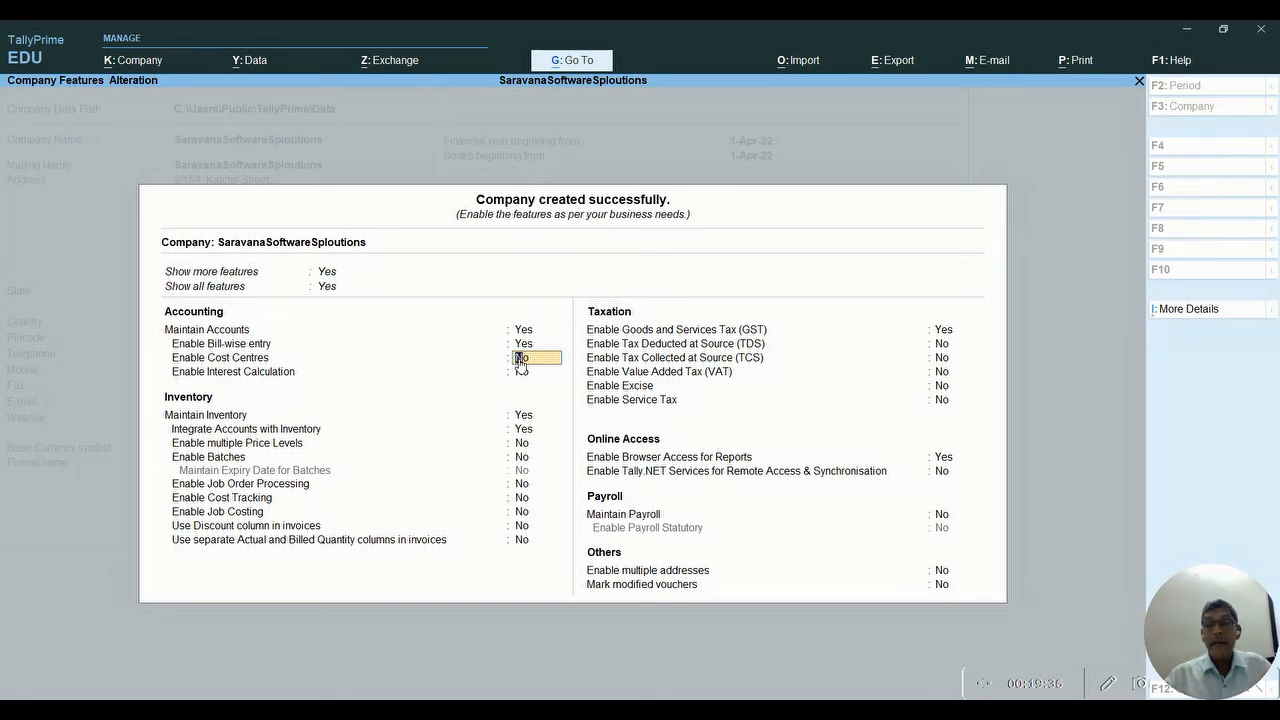
type("ye")
key("Return")
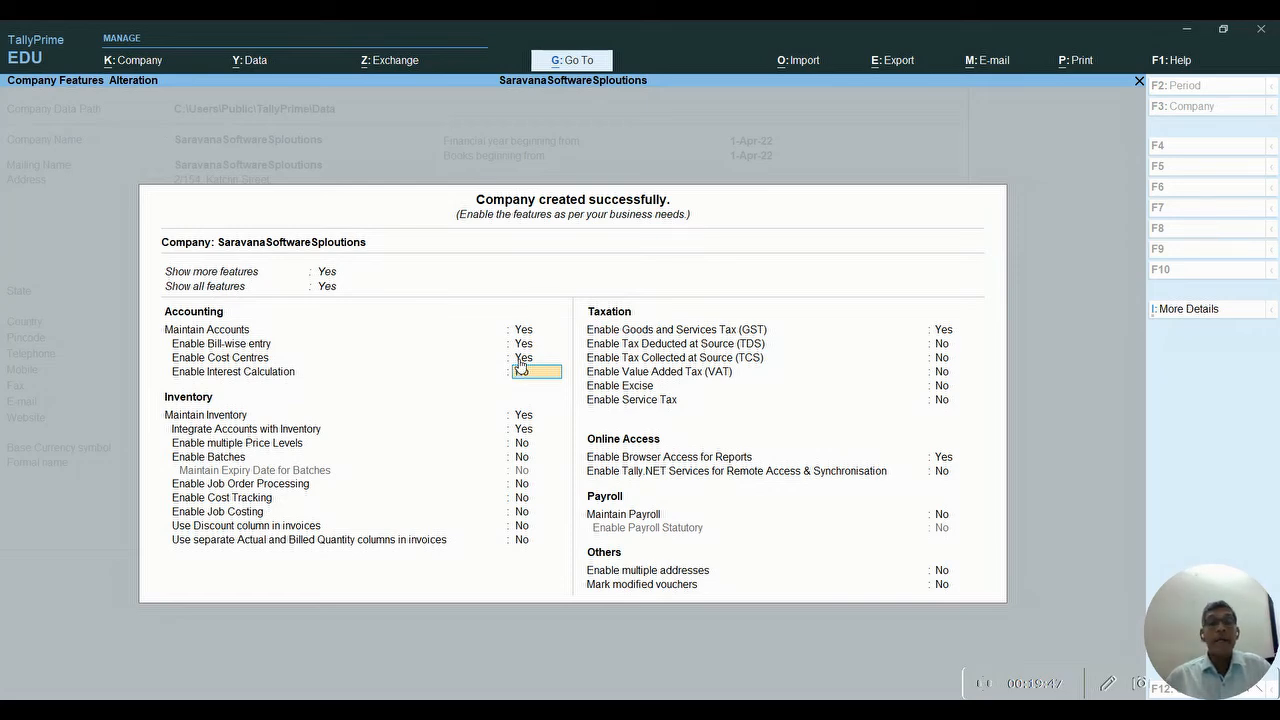
key("Return")
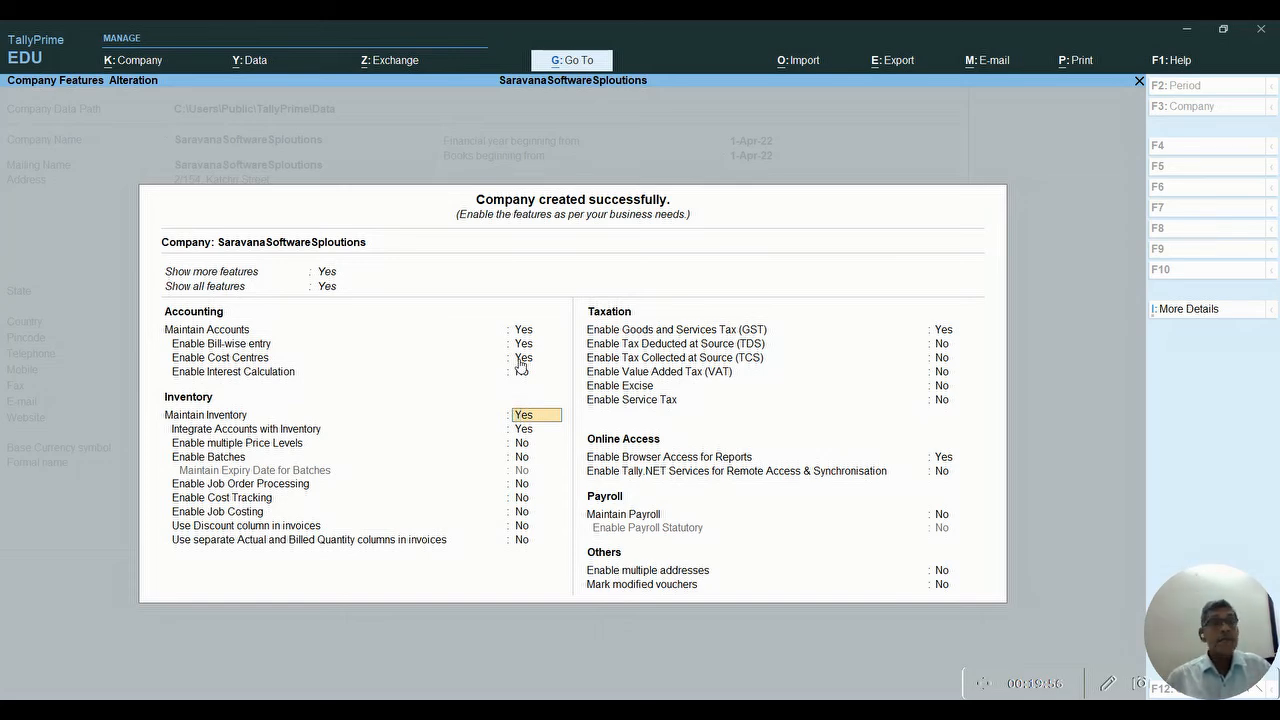
key("Return")
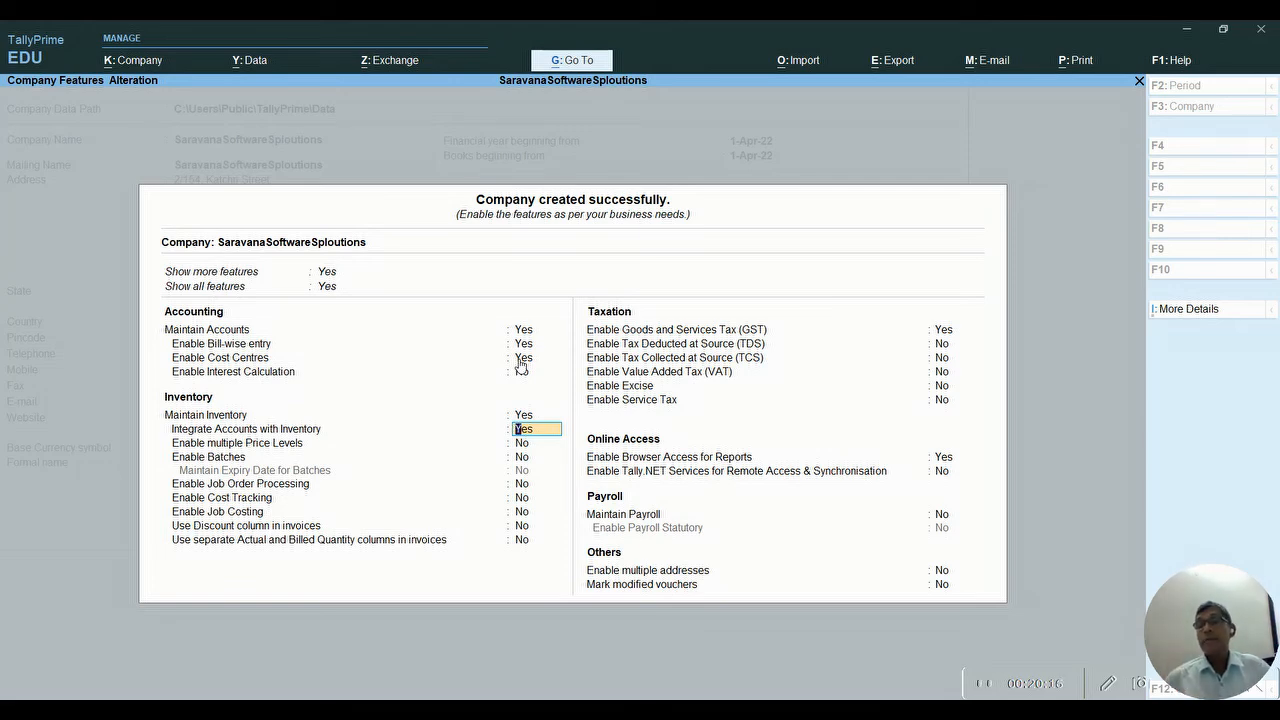
- Keep inventory integrated with accounts, leaving price levels, batches, job costing and other inventory options off
key("Return")
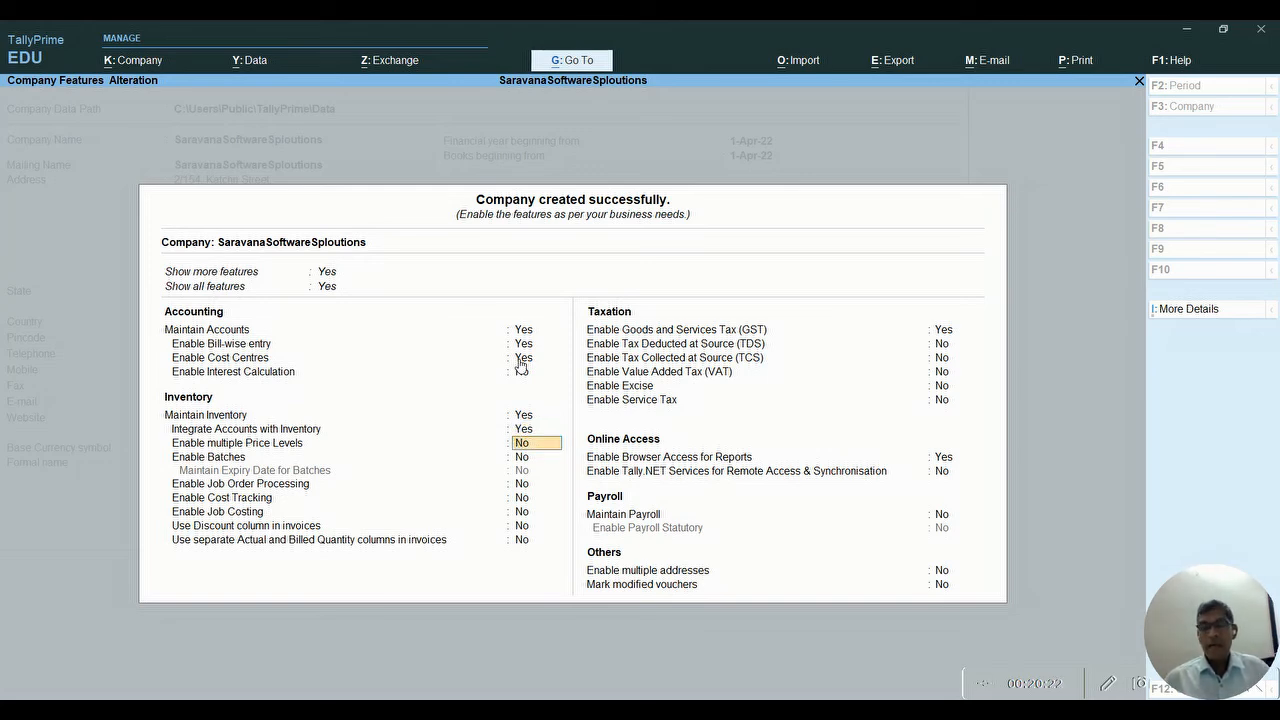
key("Return")
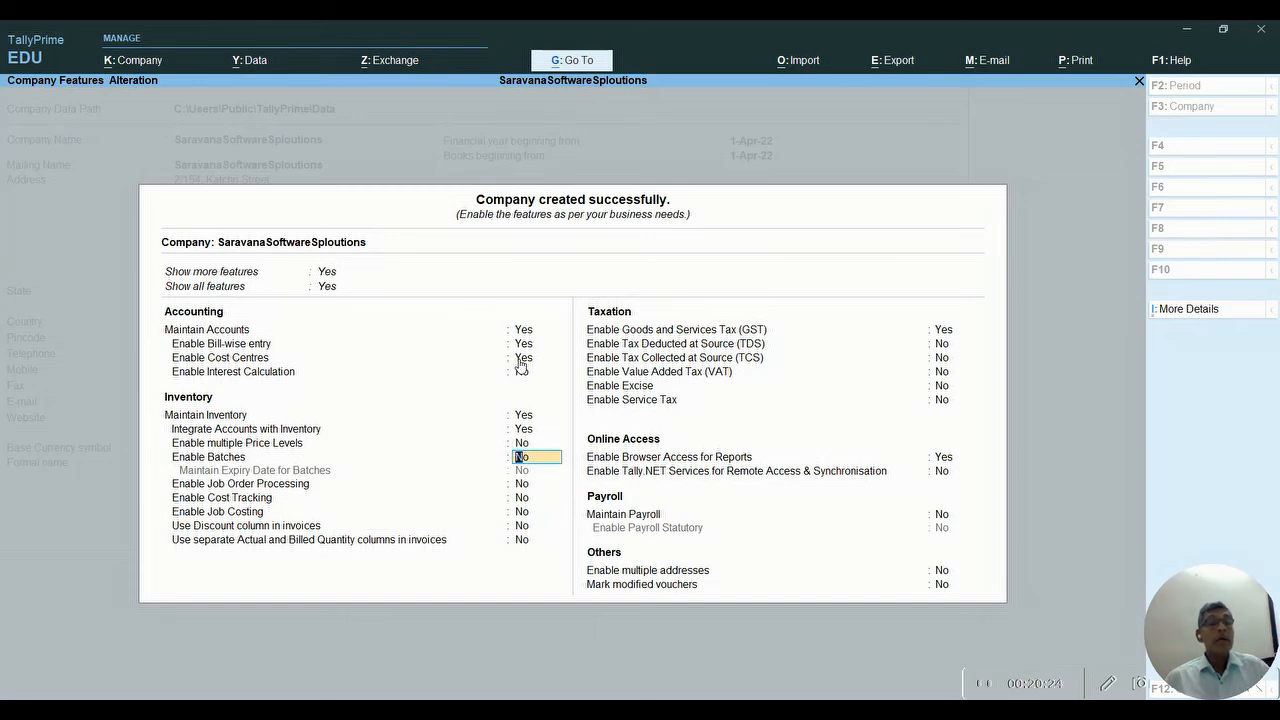
key("Return")
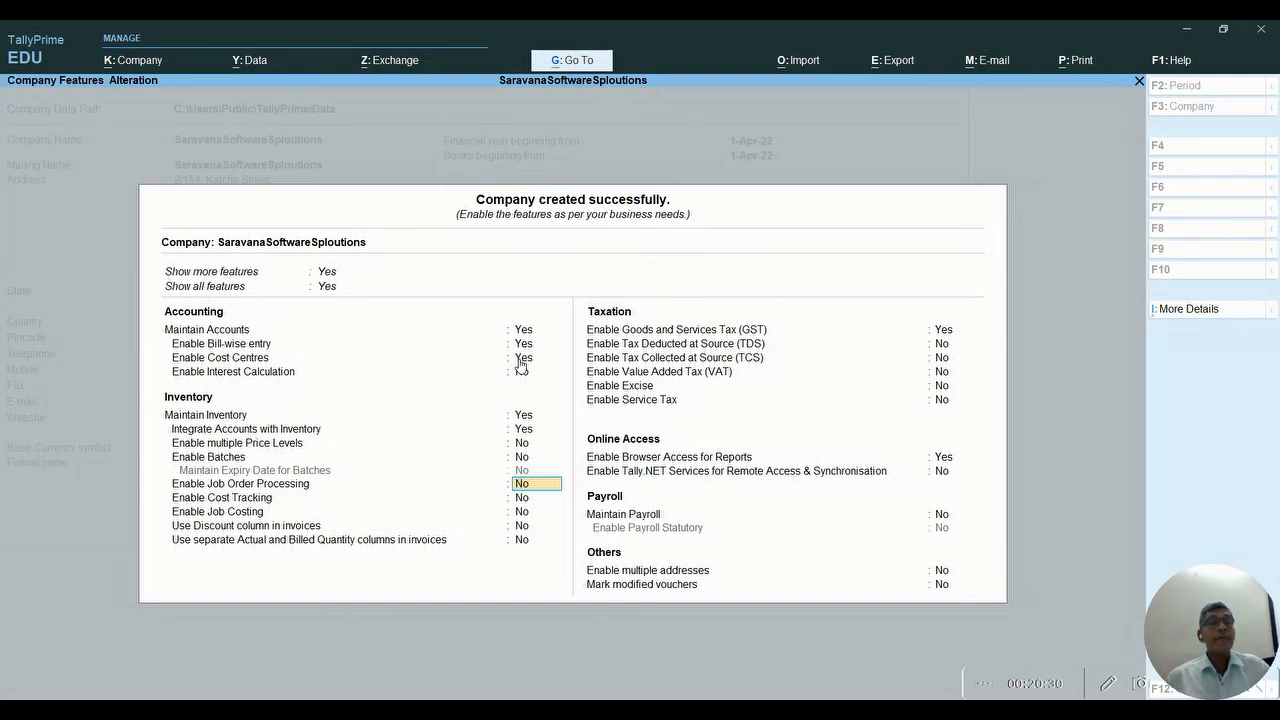
key("Return")
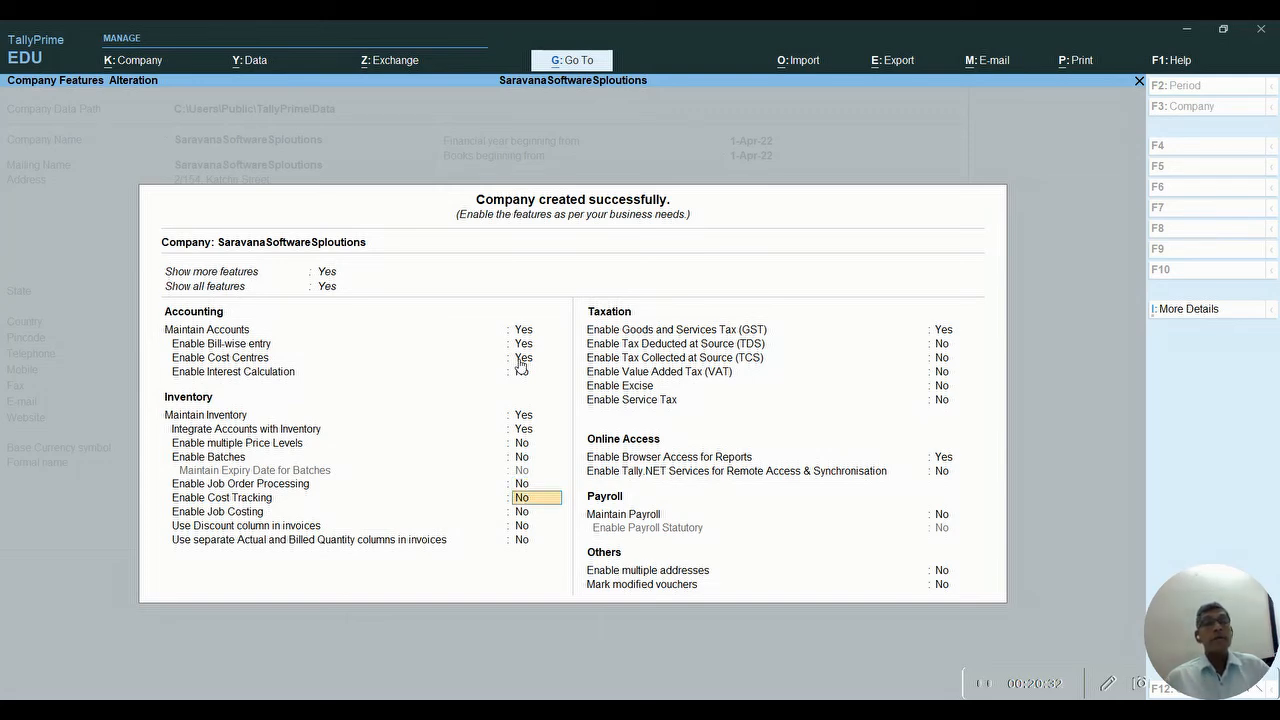
key("Return")
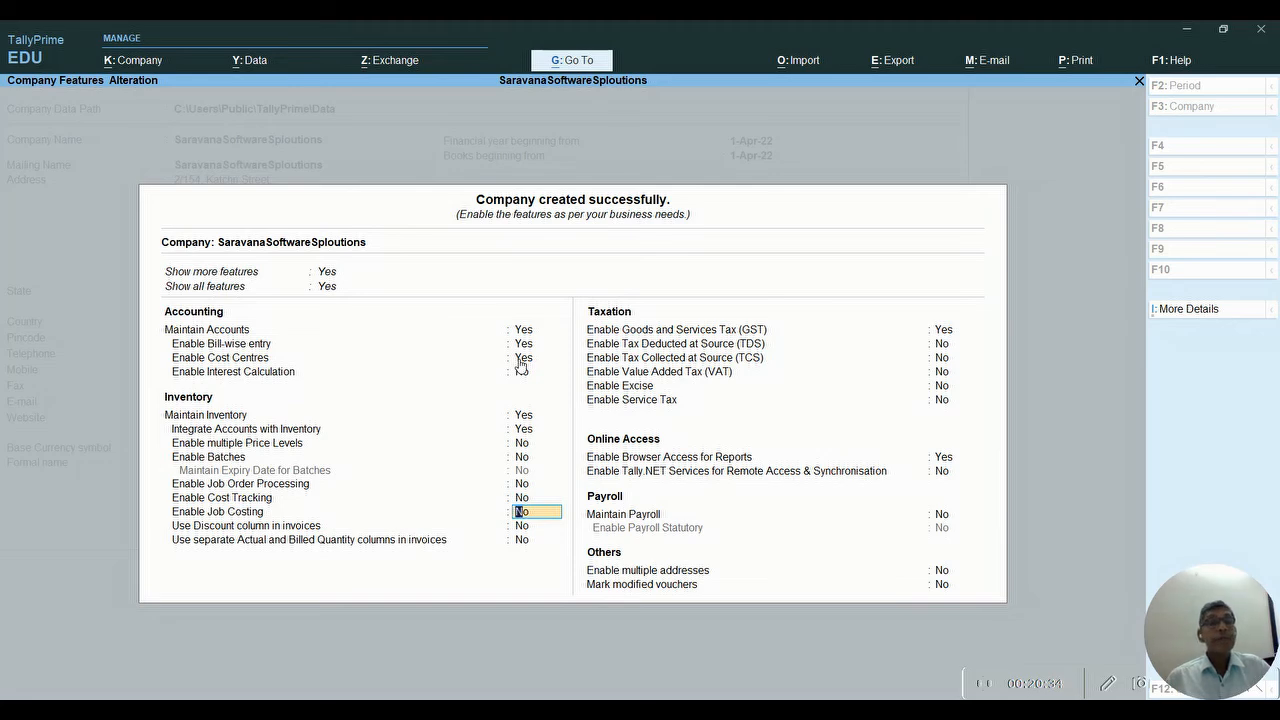
key("Return")
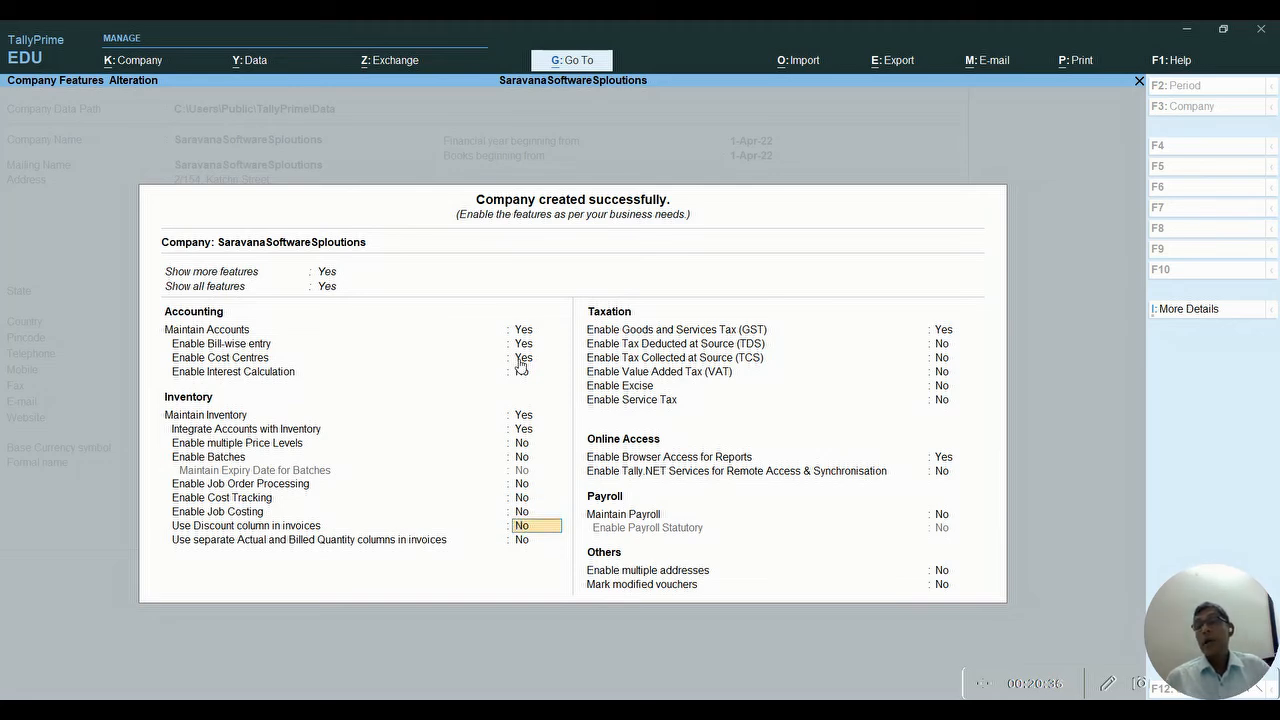
key("Return")
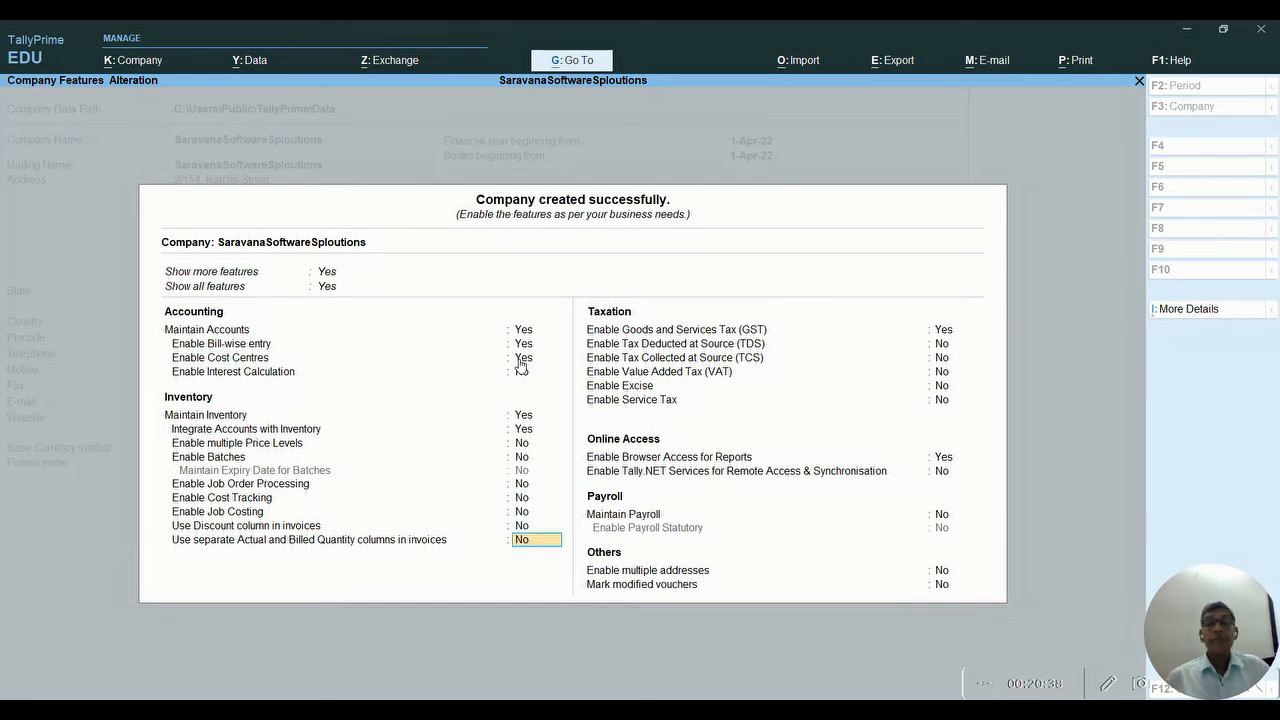
key("Return")
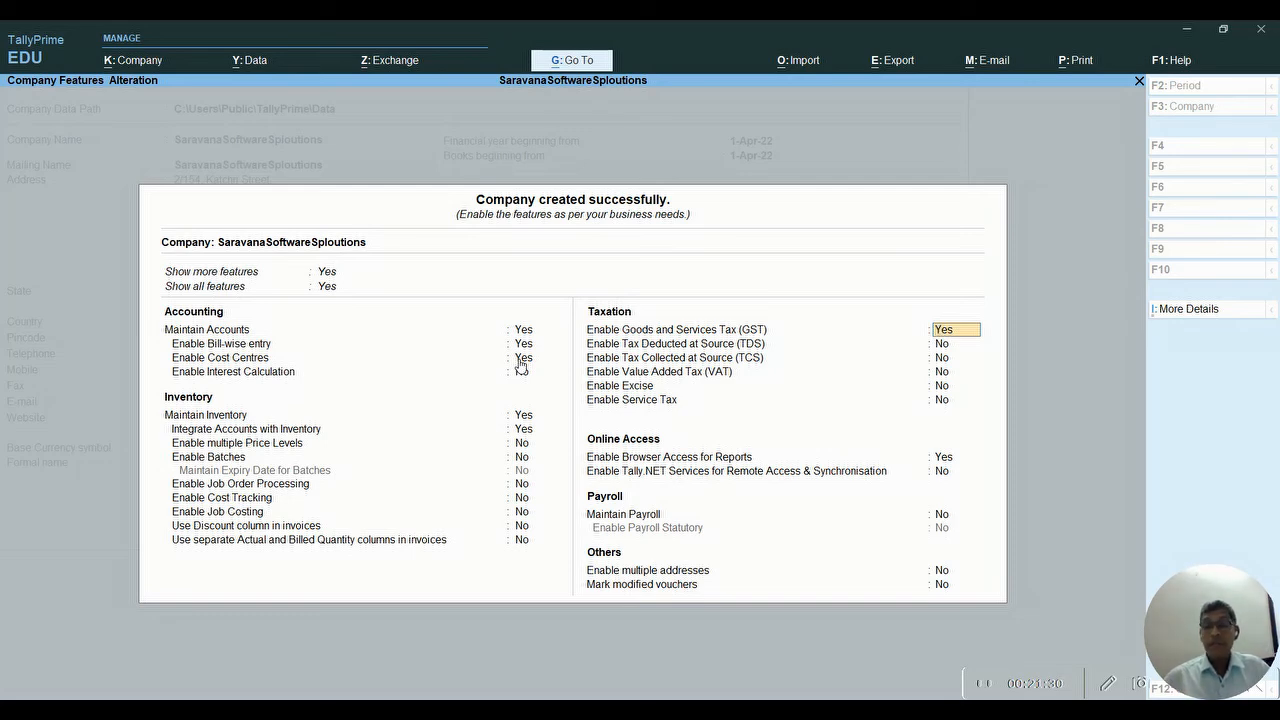
- Confirm GST with state Tamil Nadu, Regular registration, and No for assessee of other territory
key("Return")
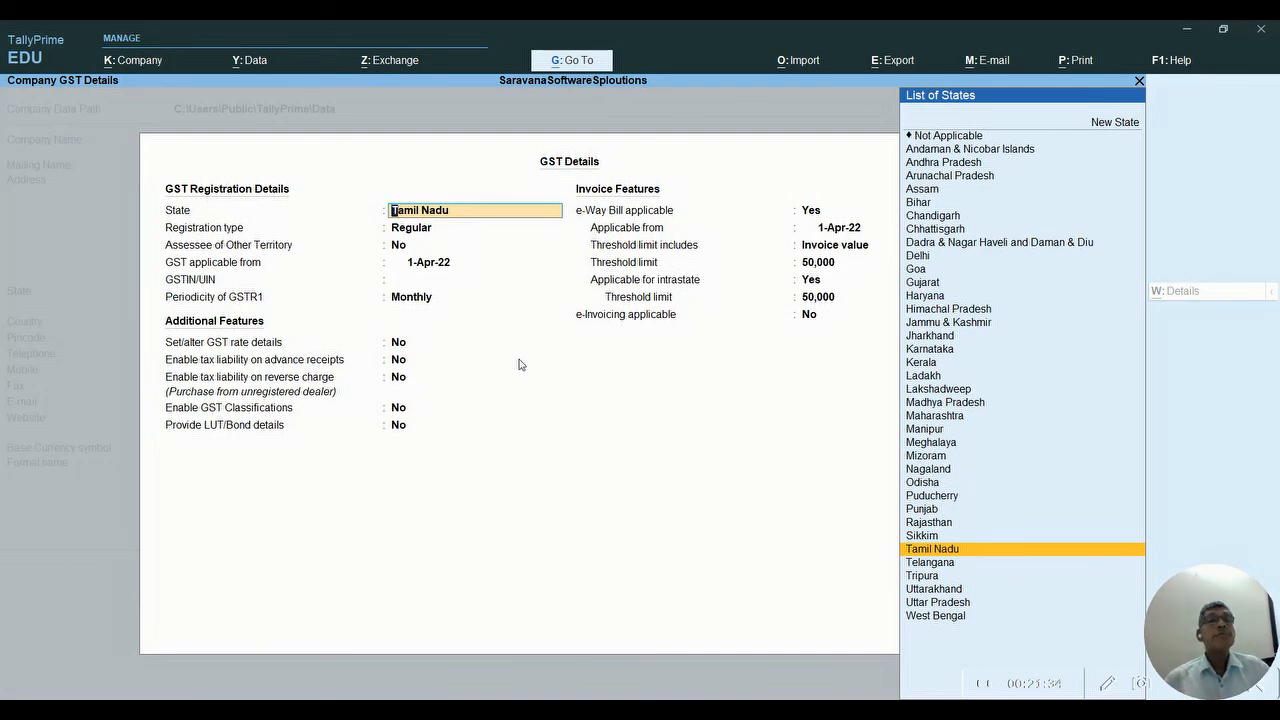
key("Return")
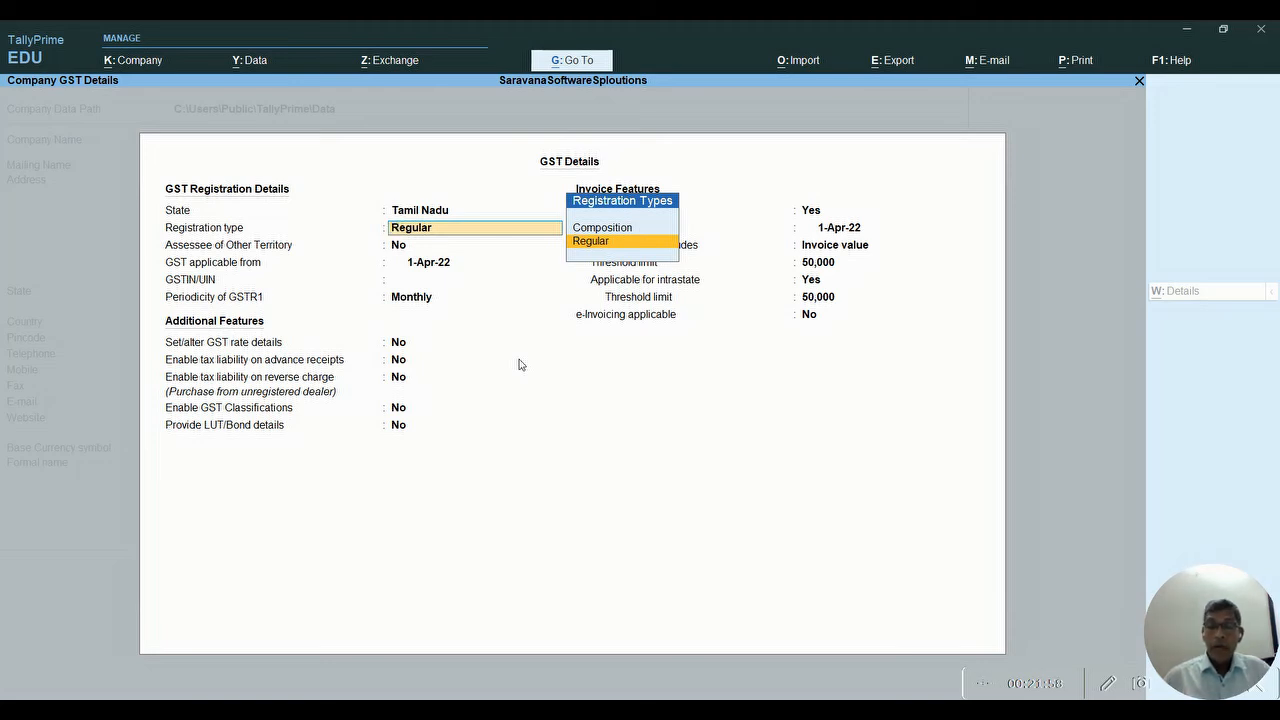
key("Return")
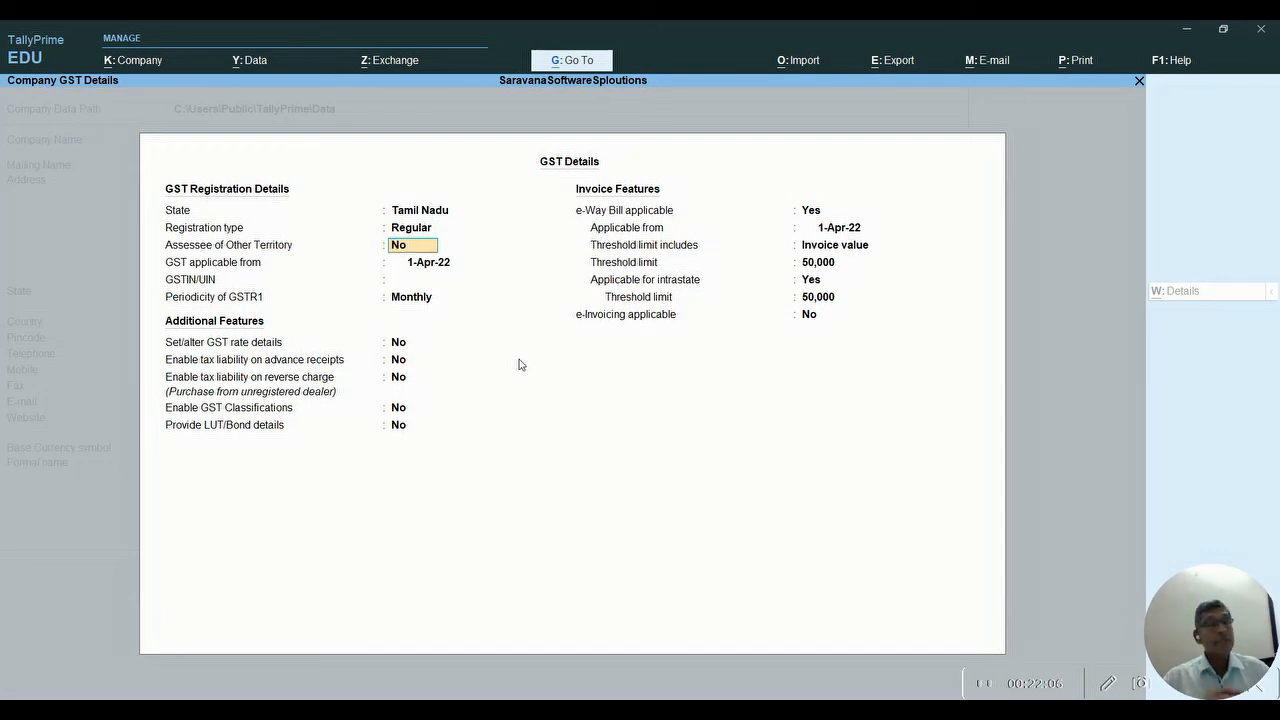
key("Return")
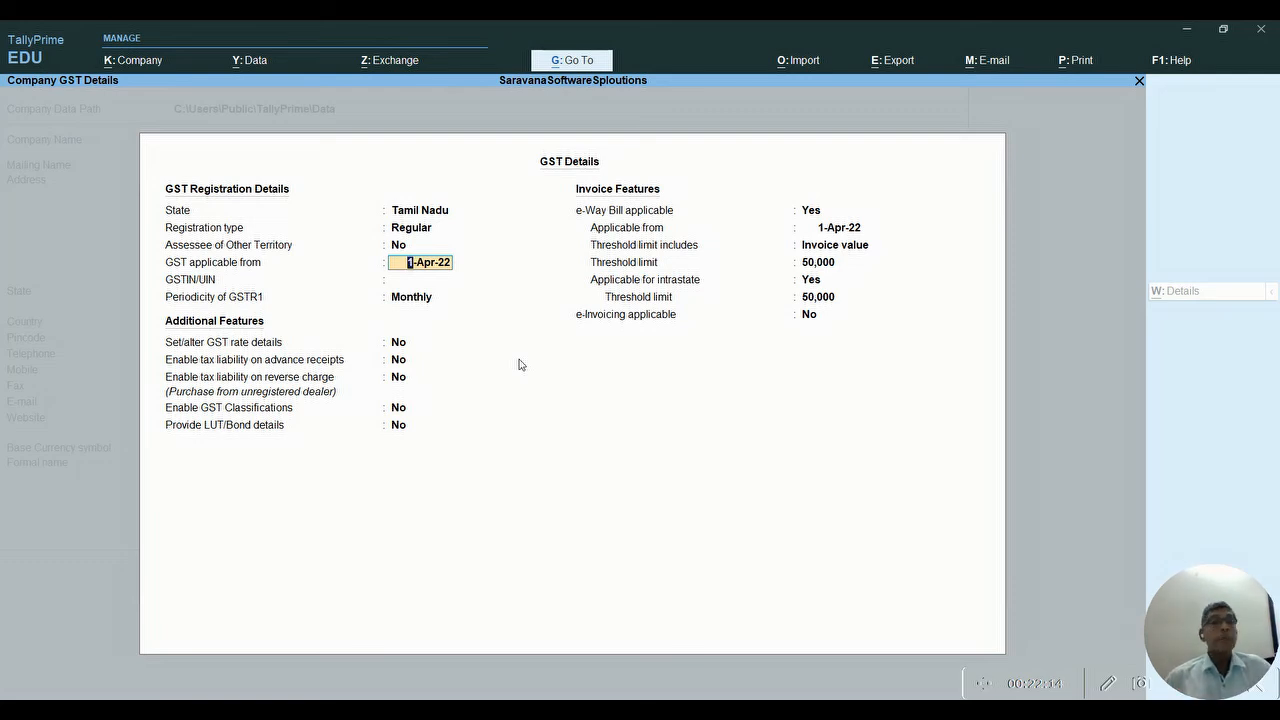
- Make GST applicable from 1-Apr-22 and enter the company's GSTIN/UIN
key("Return")
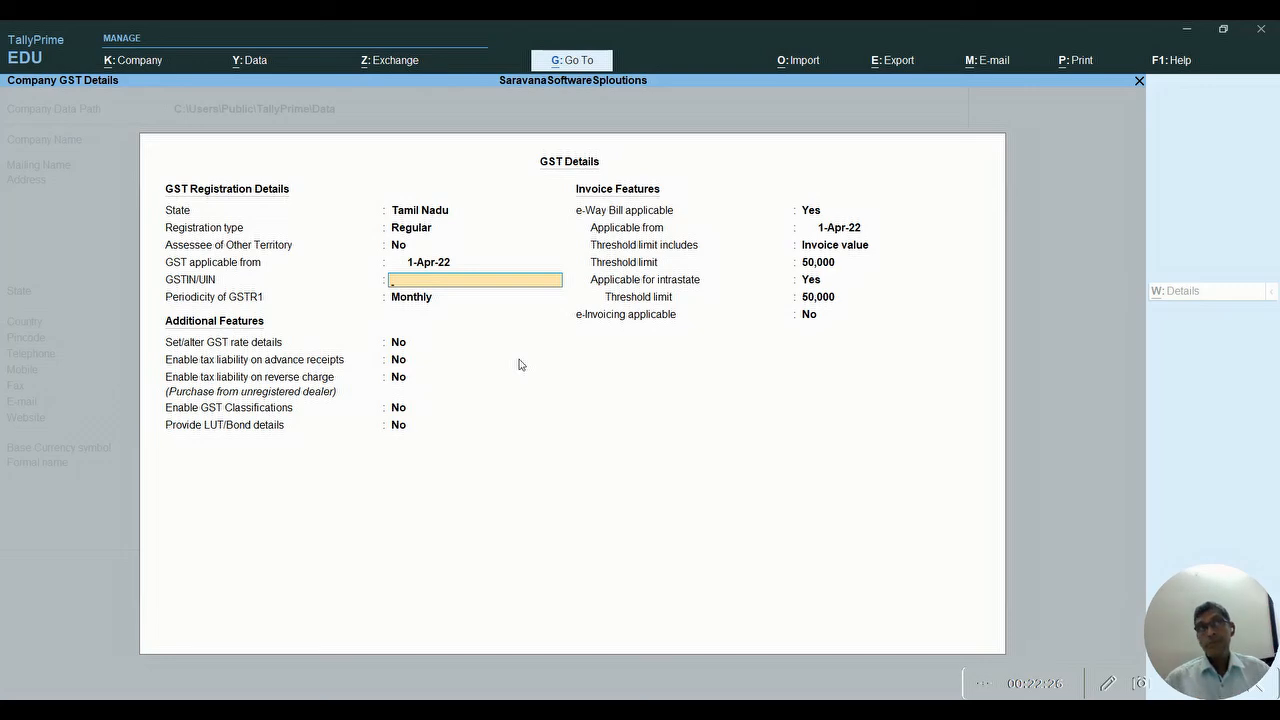
key("ctrl+alt+v")
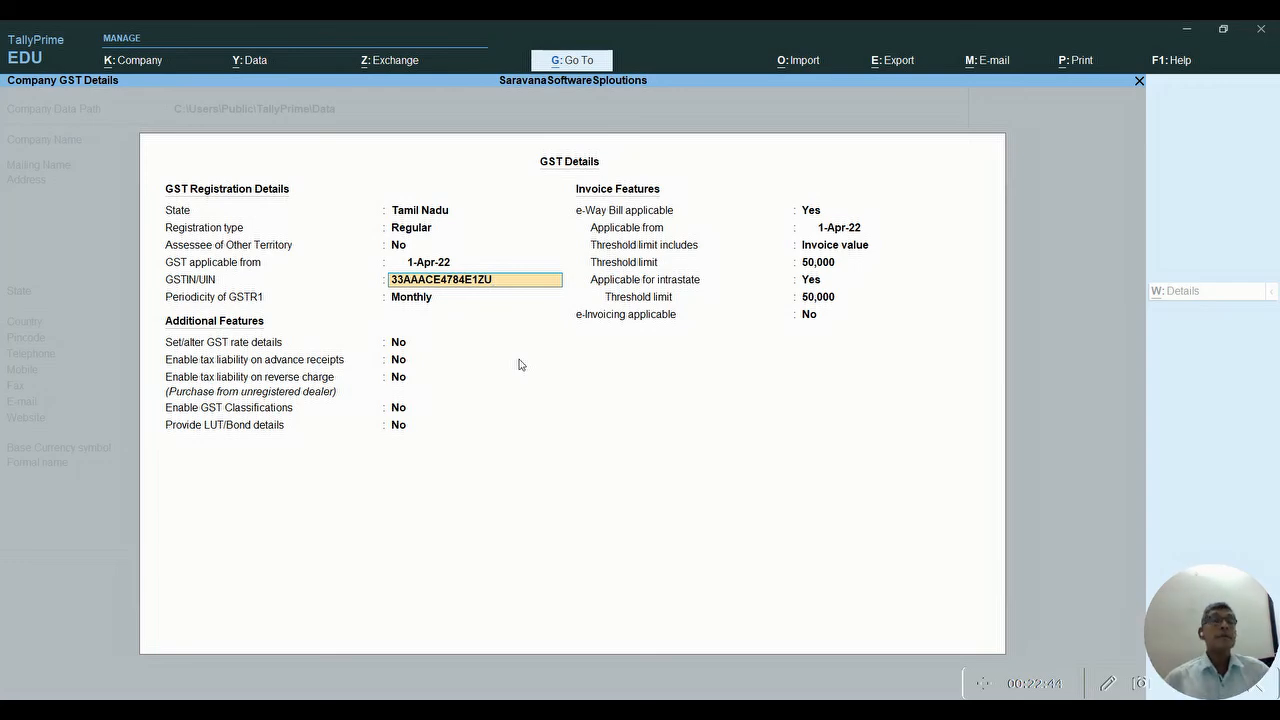
key("Return")
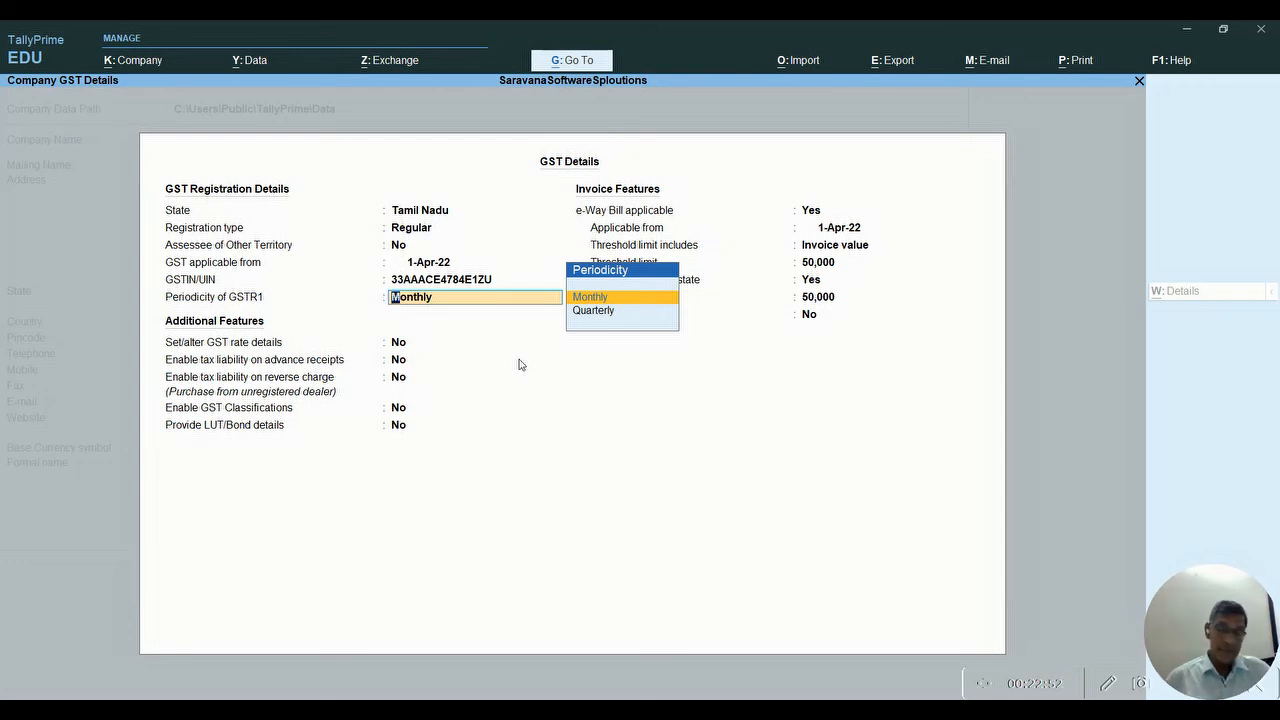
- Keep GSTR1 periodicity Monthly and set GST rate details to Yes, leaving taxability Unknown
key("Return")
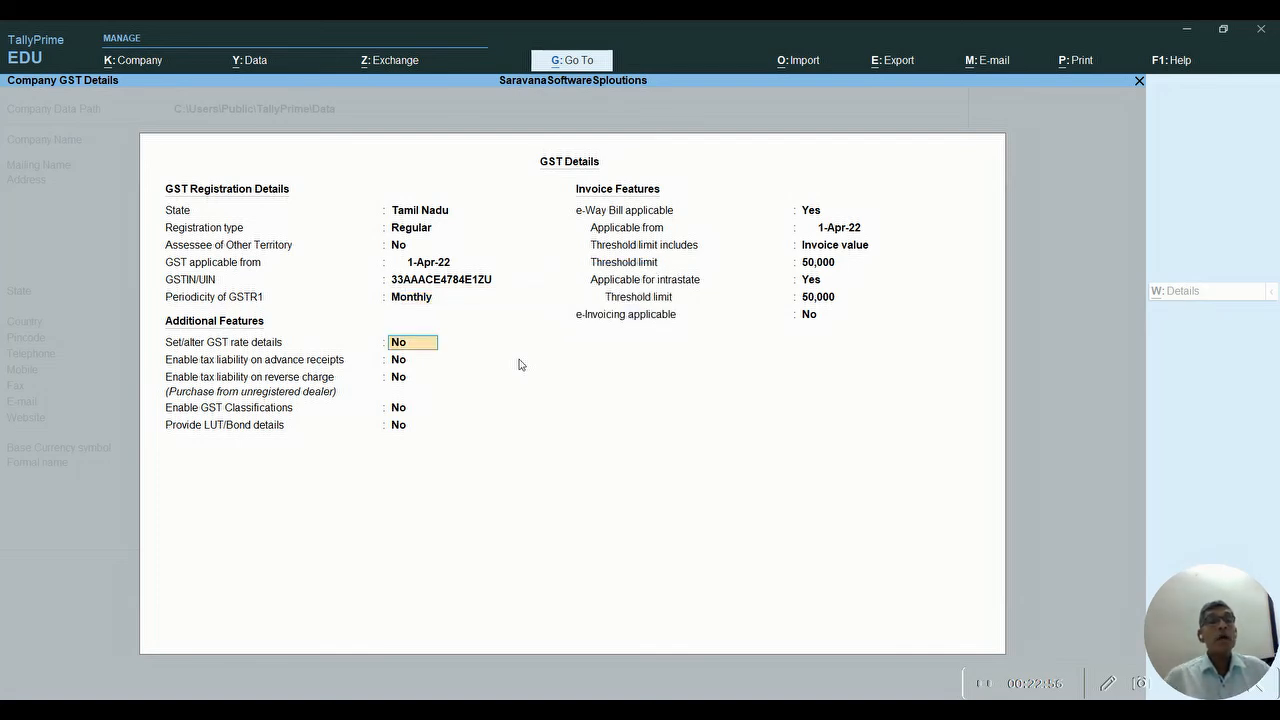
type("ye")
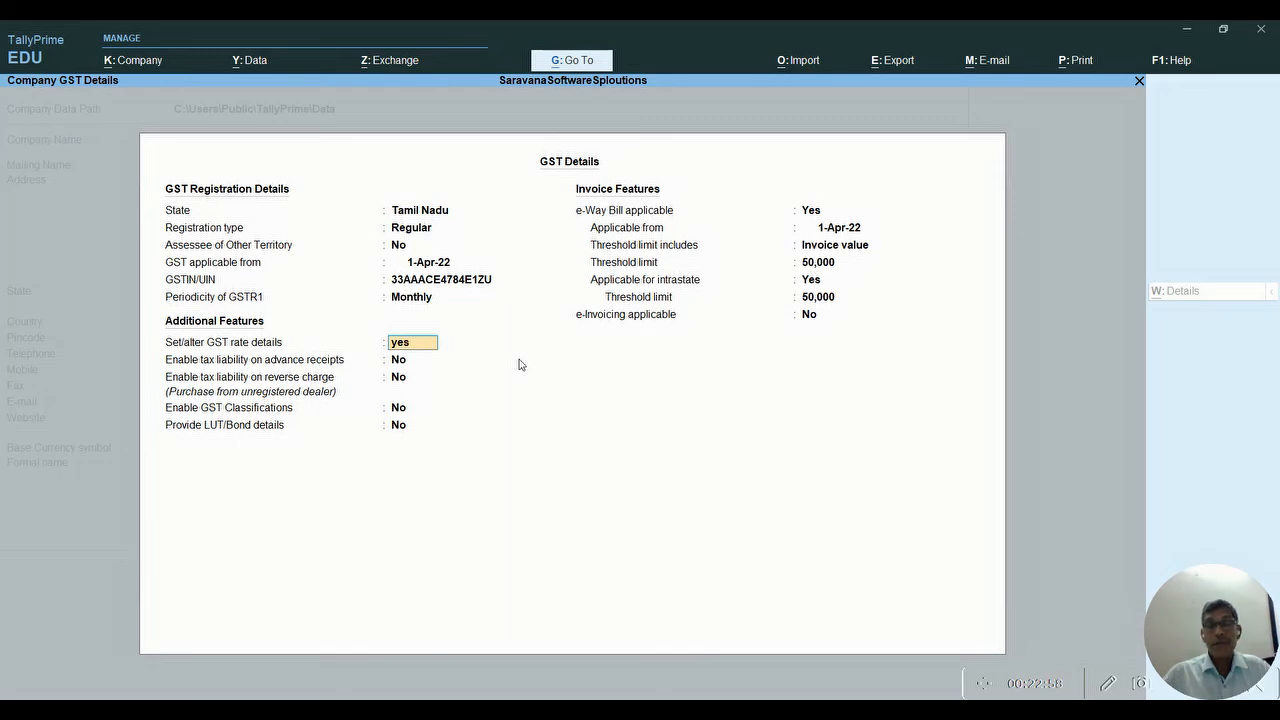
type("s")
key("Return")
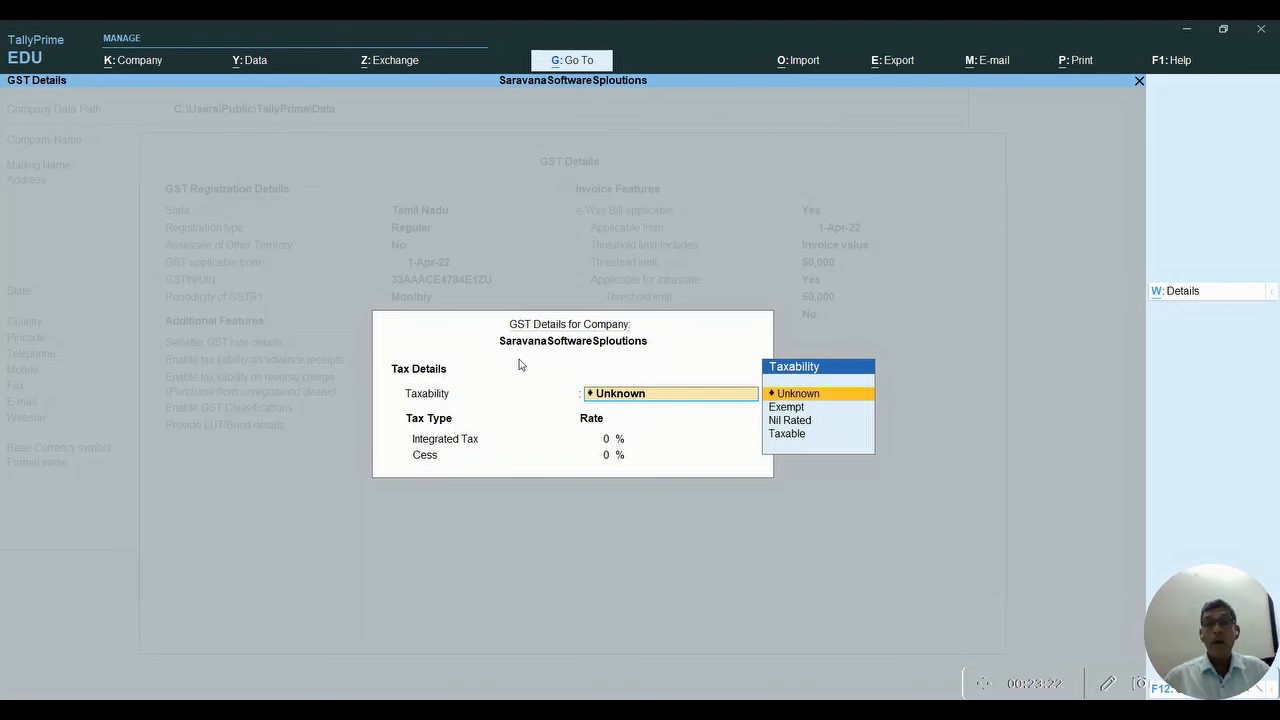
key("ctrl+a")
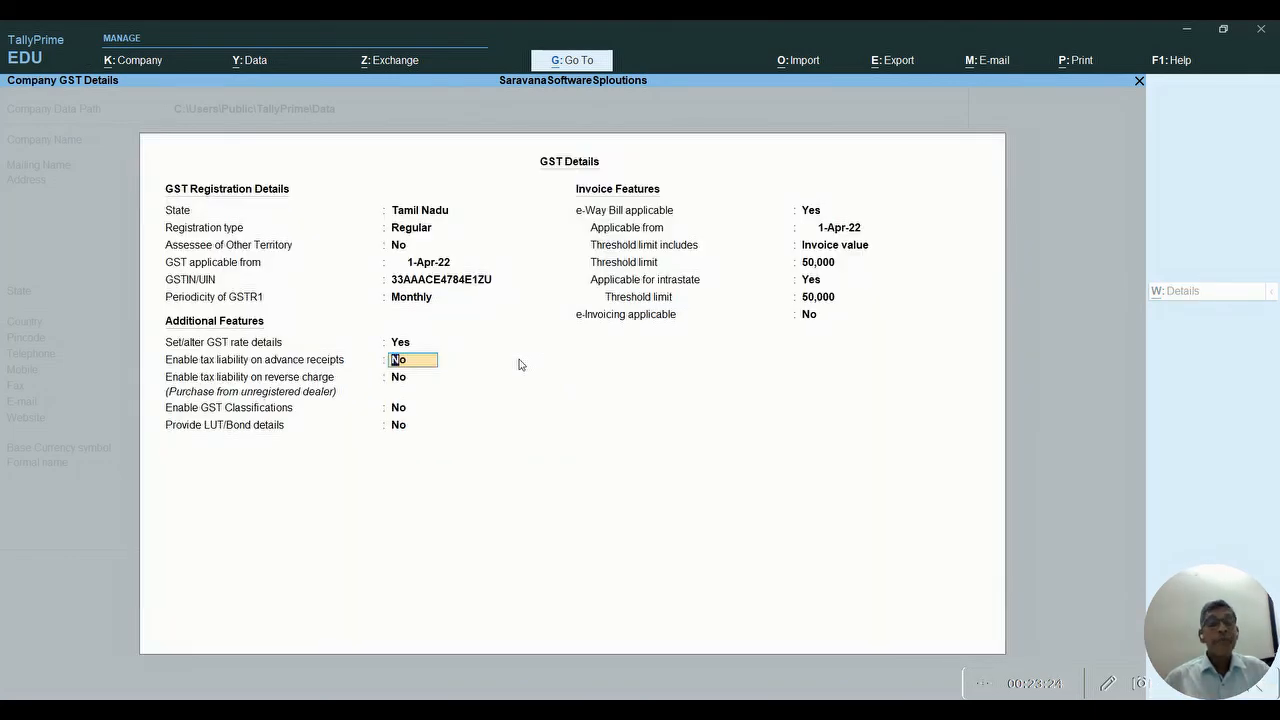
key("Up")
key("Return")
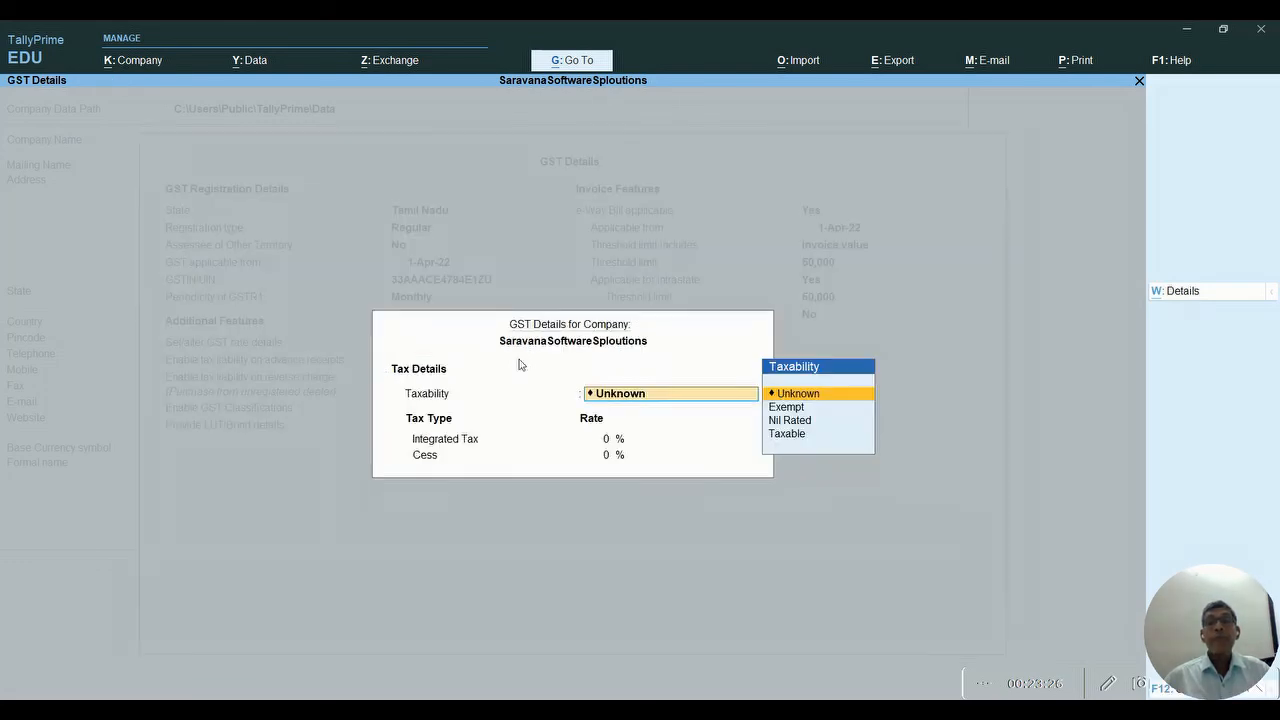
key("ctrl+a")
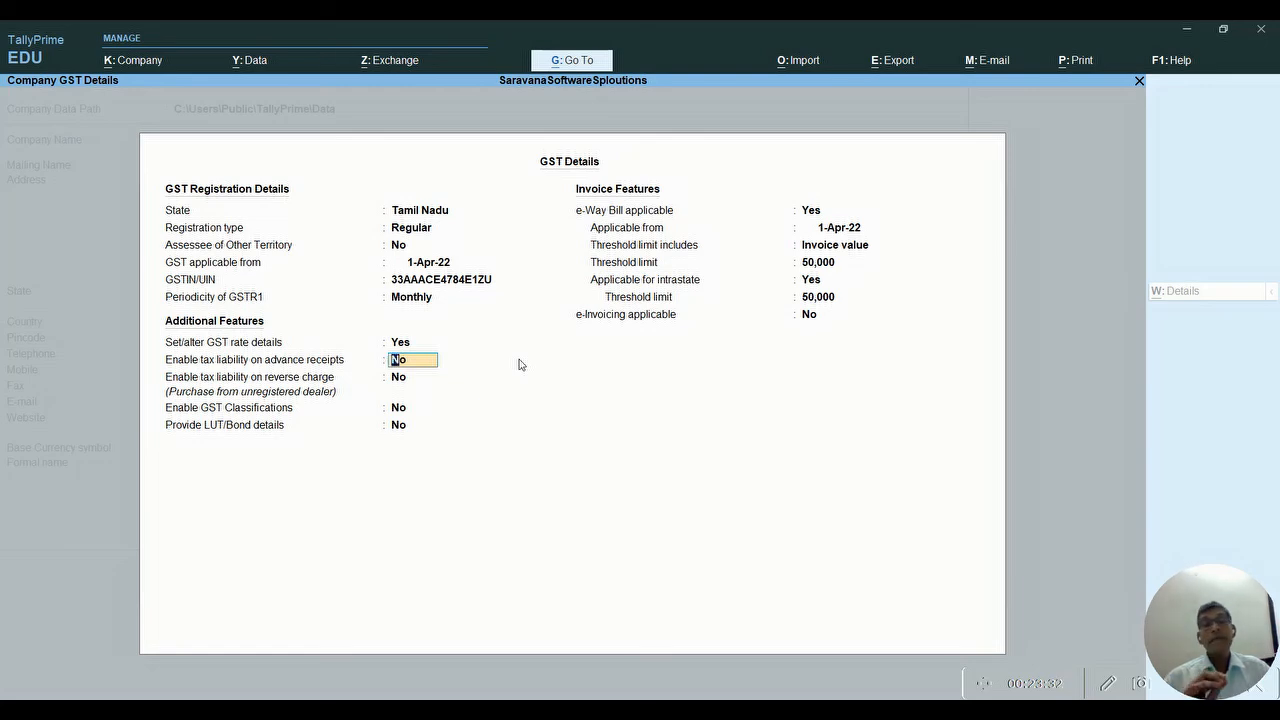
- Set reverse charge liability and GST Classifications to Yes; leave advance receipts and LUT/Bond at No
key("Return")
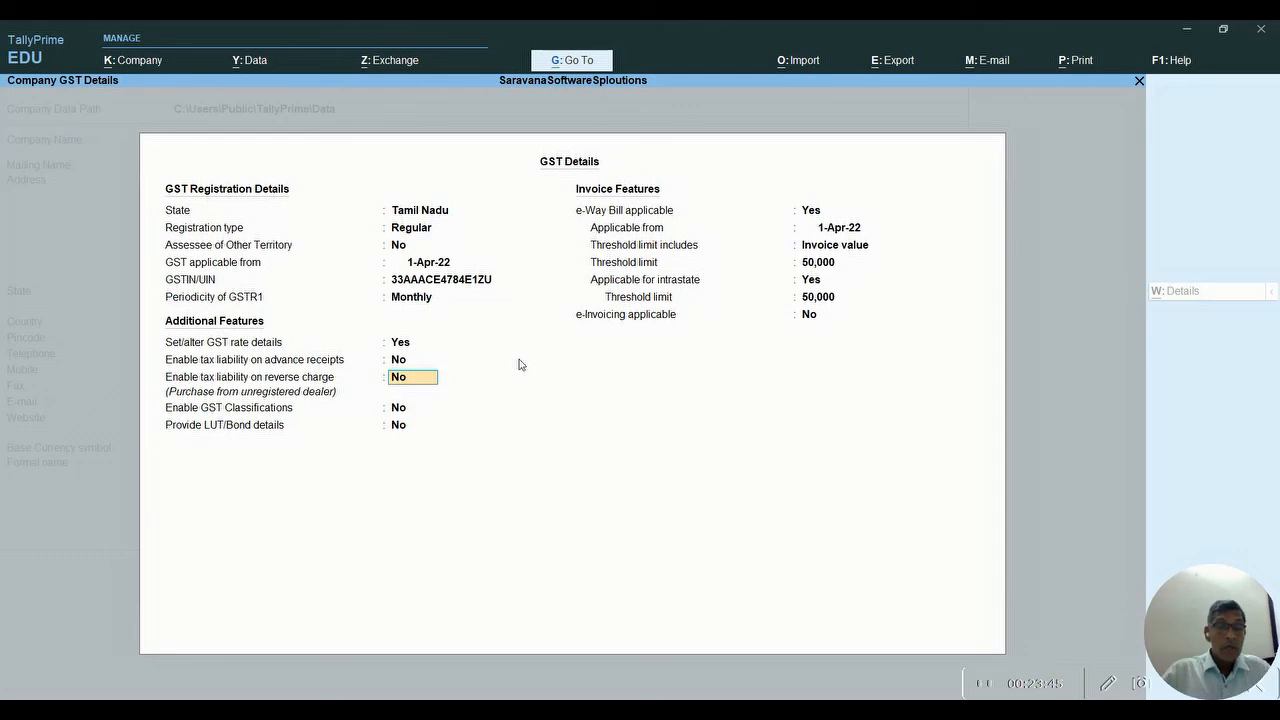
type("yes")
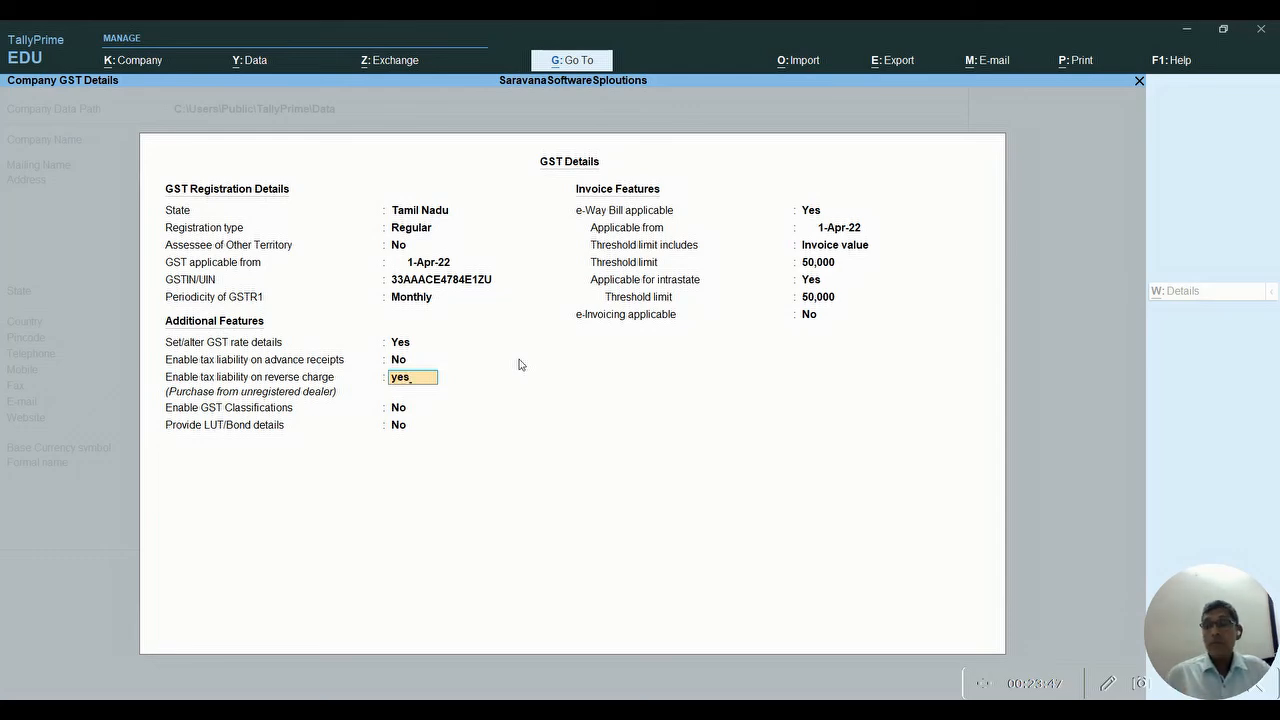
key("Return")
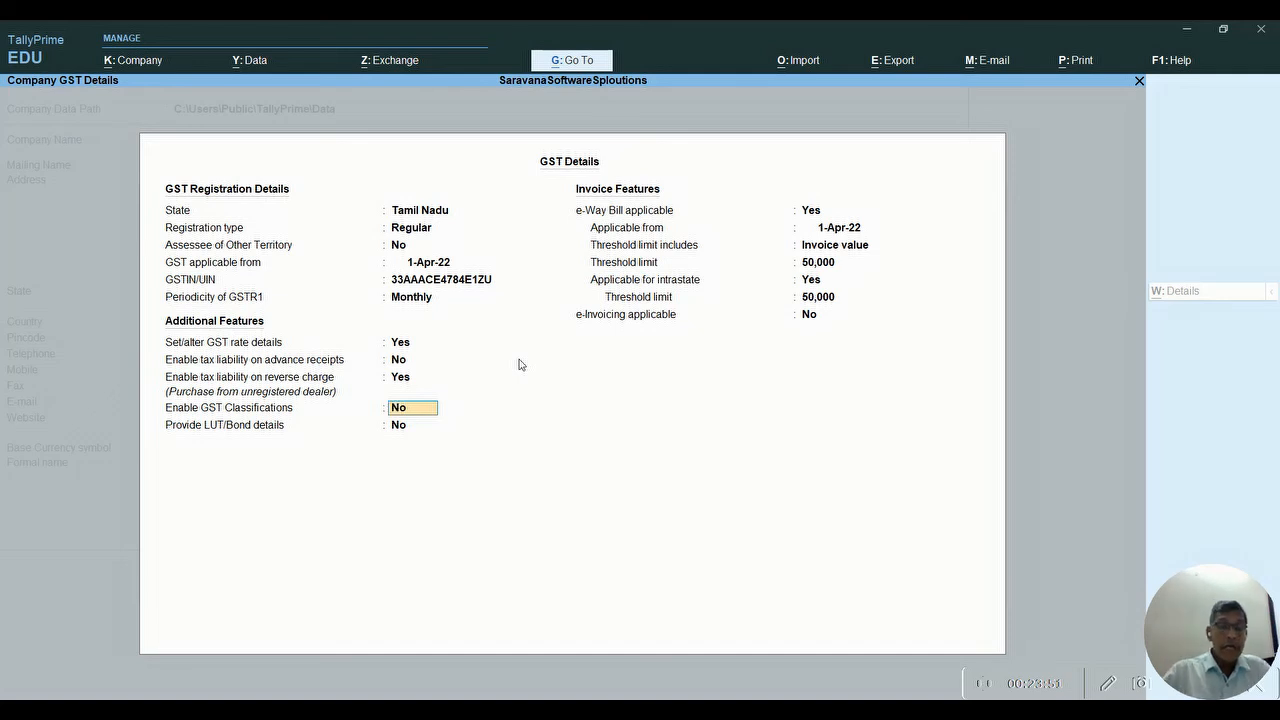
type("ye")
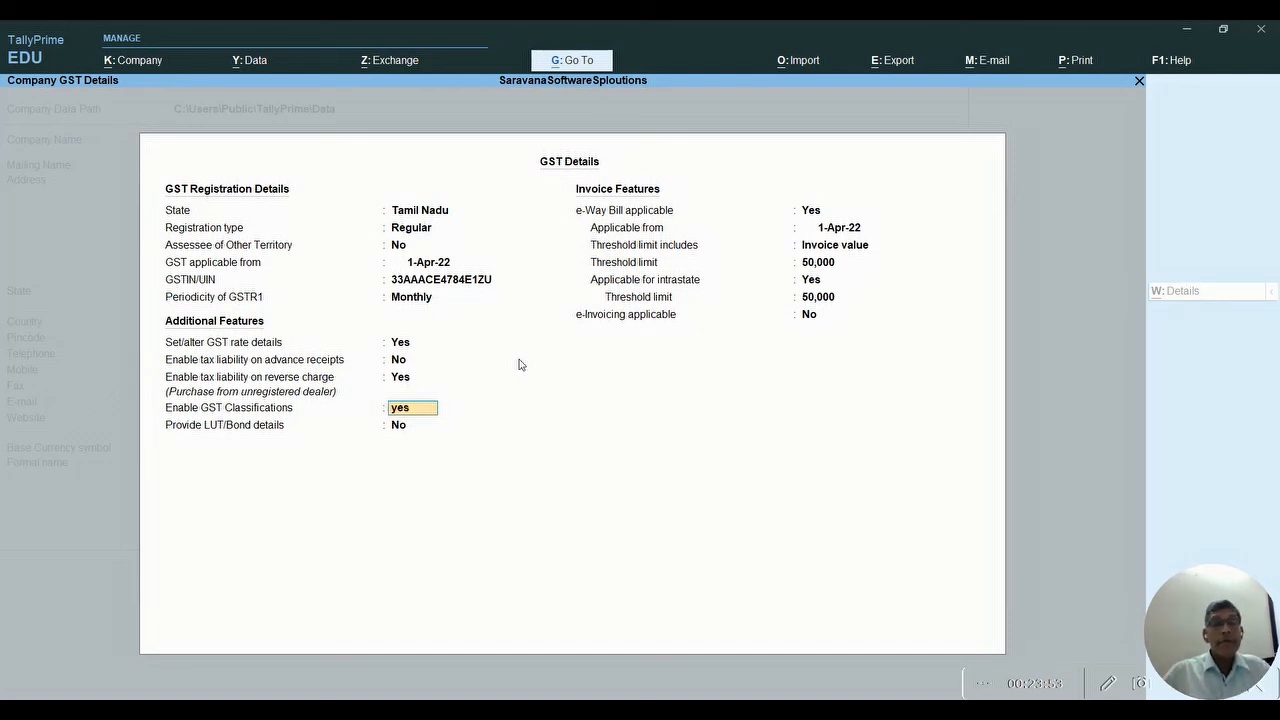
type("s")
key("Return")
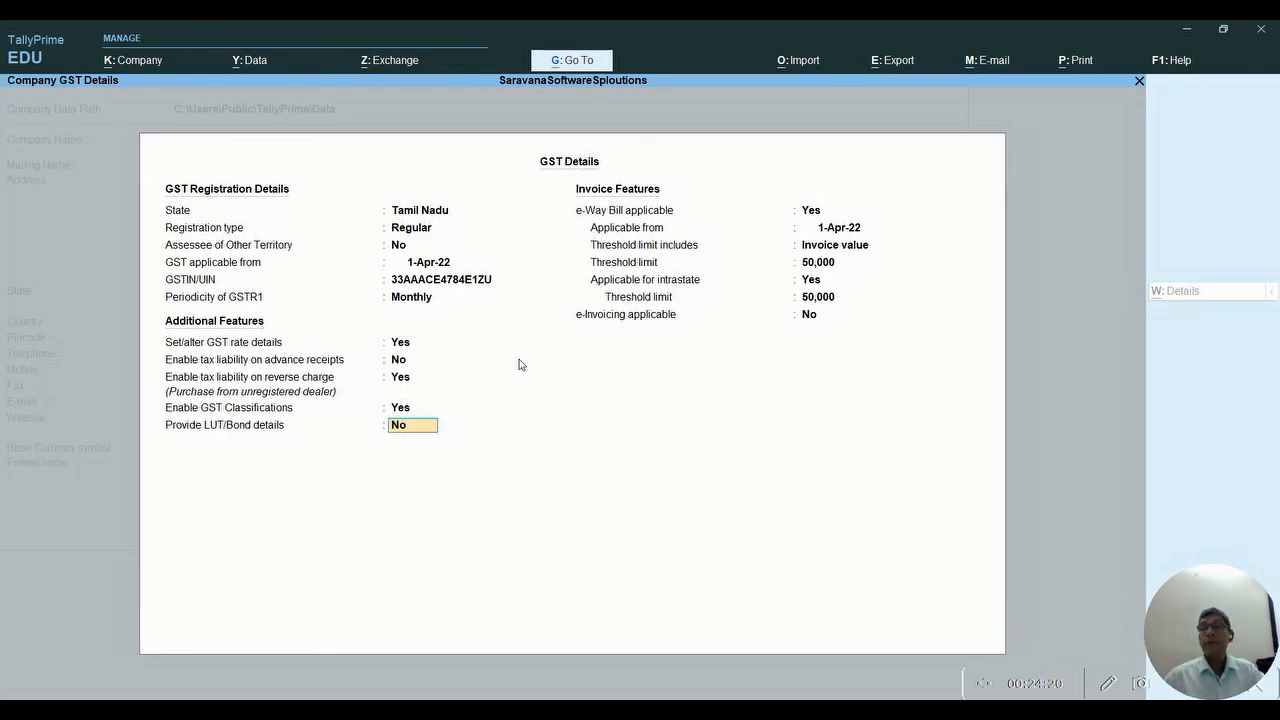
key("Return")
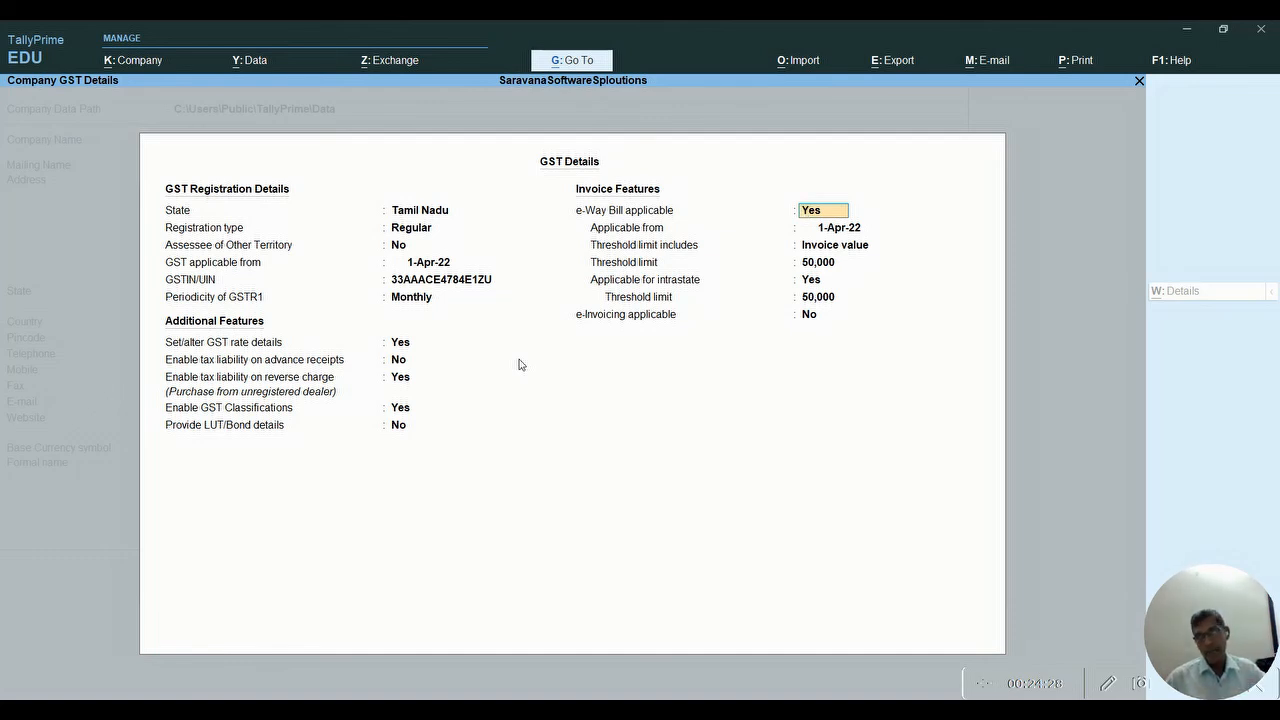
- Keep e-Way Bill from 1-Apr-22 with 50,000 thresholds incl. intrastate, e-invoicing off, and accept
key("Return")
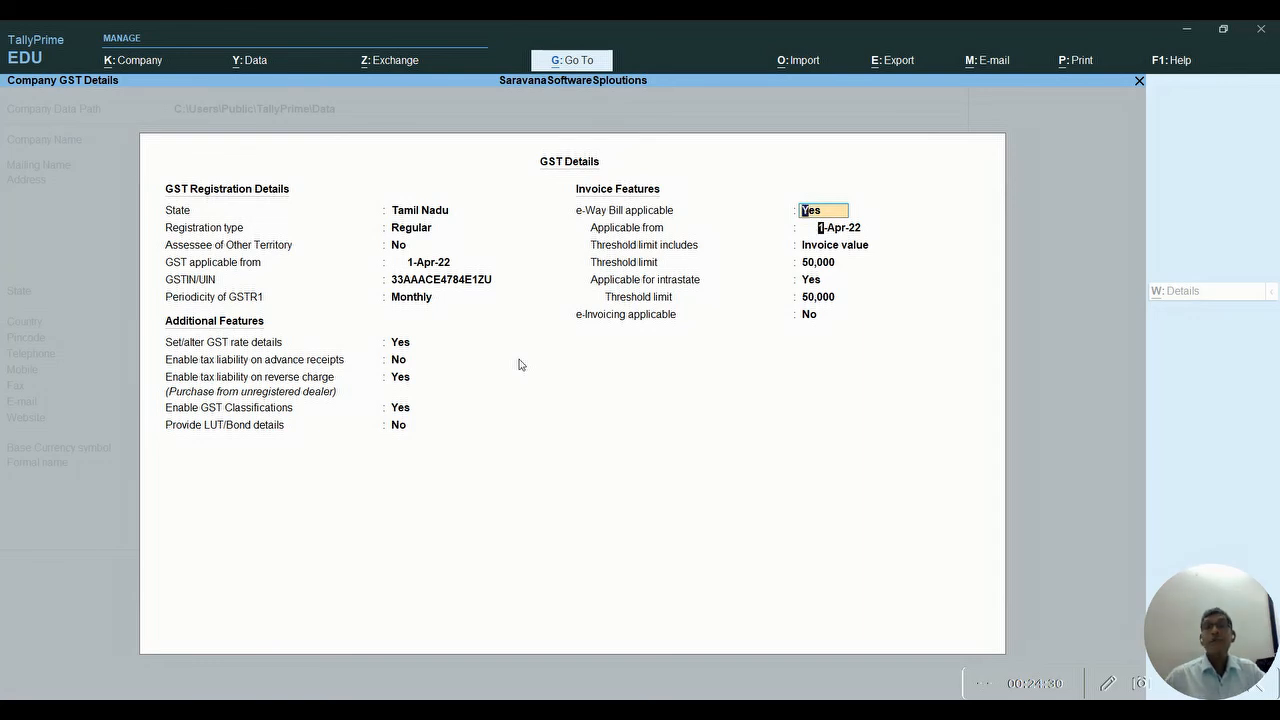
key("Return")
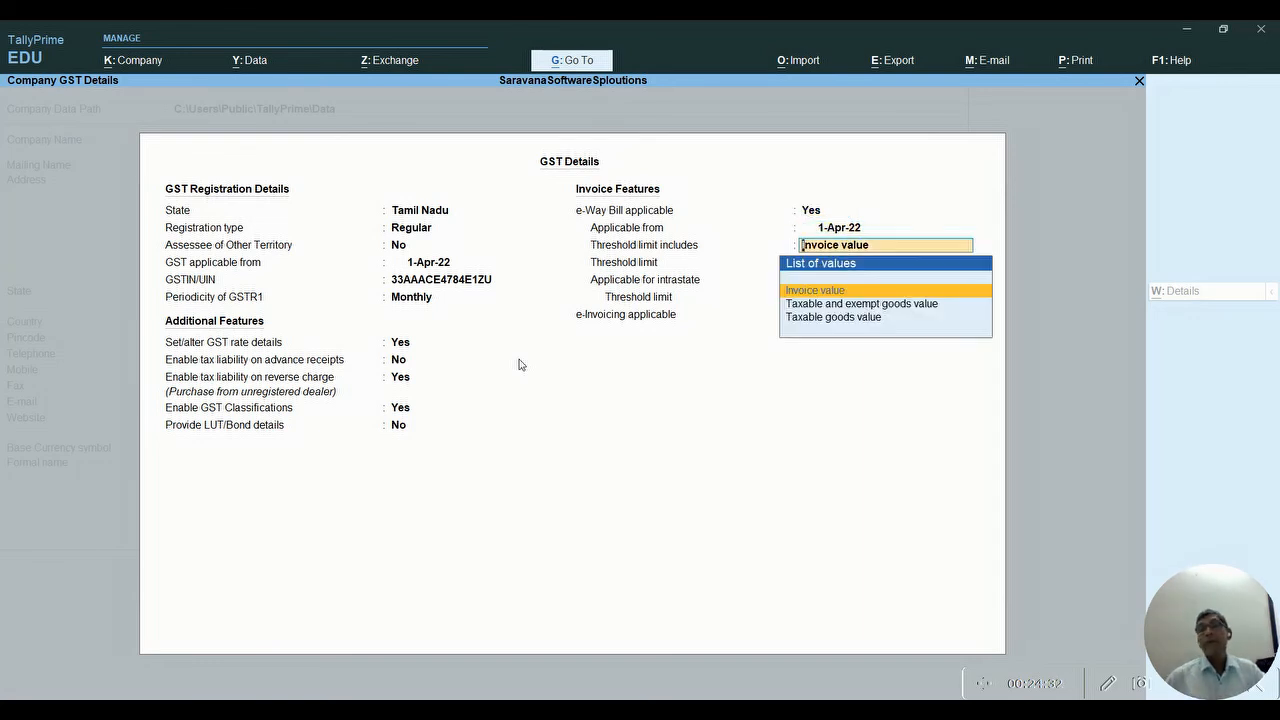
key("Return")
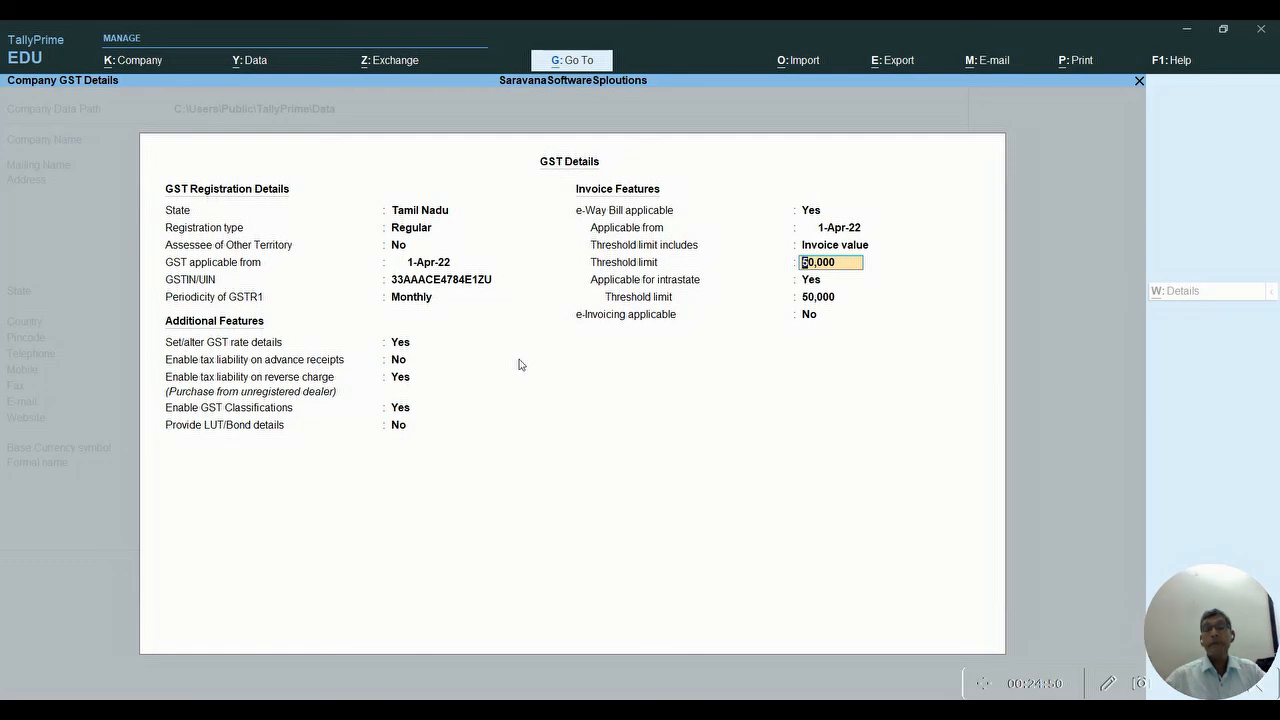
key("Return")
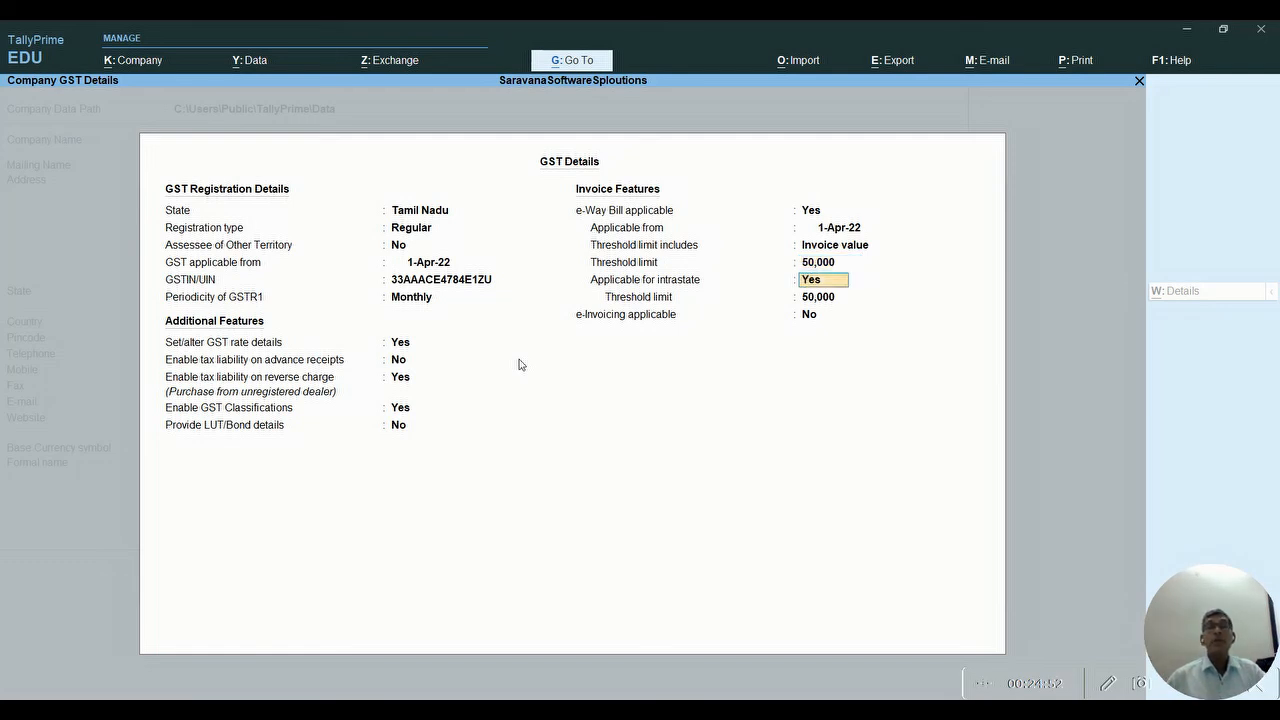
key("Return")
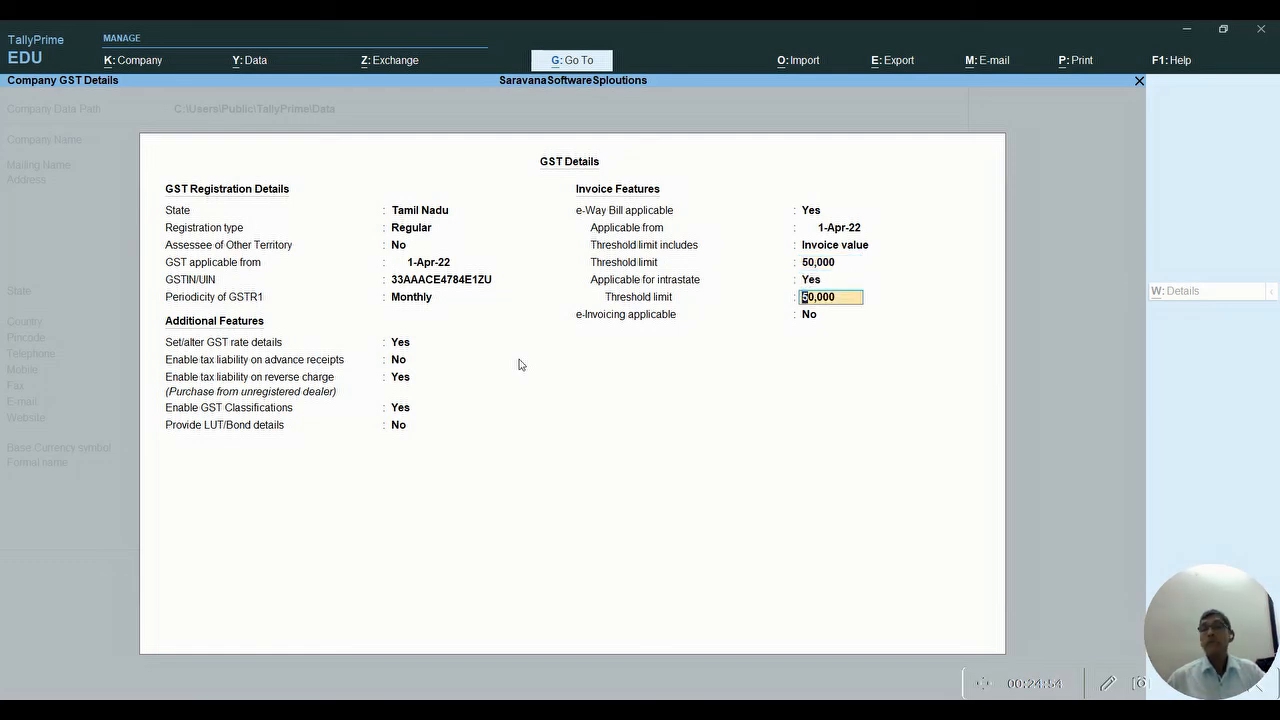
key("Return")
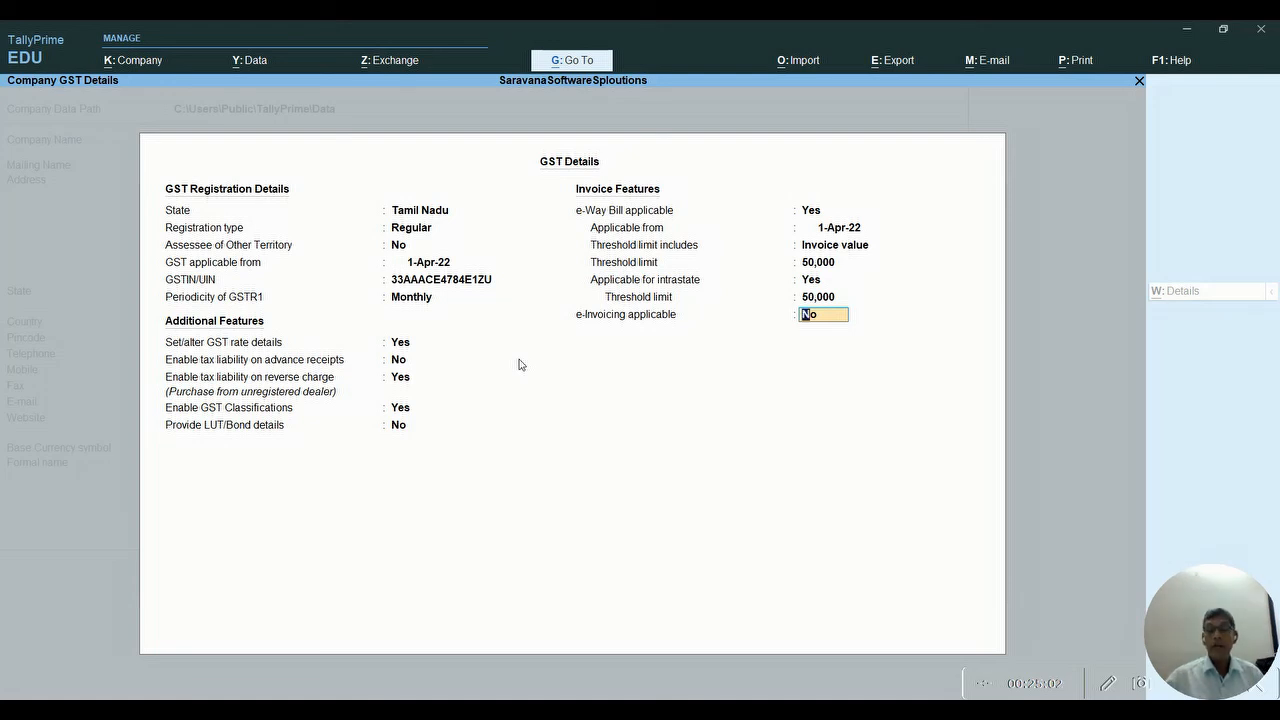
key("Return")
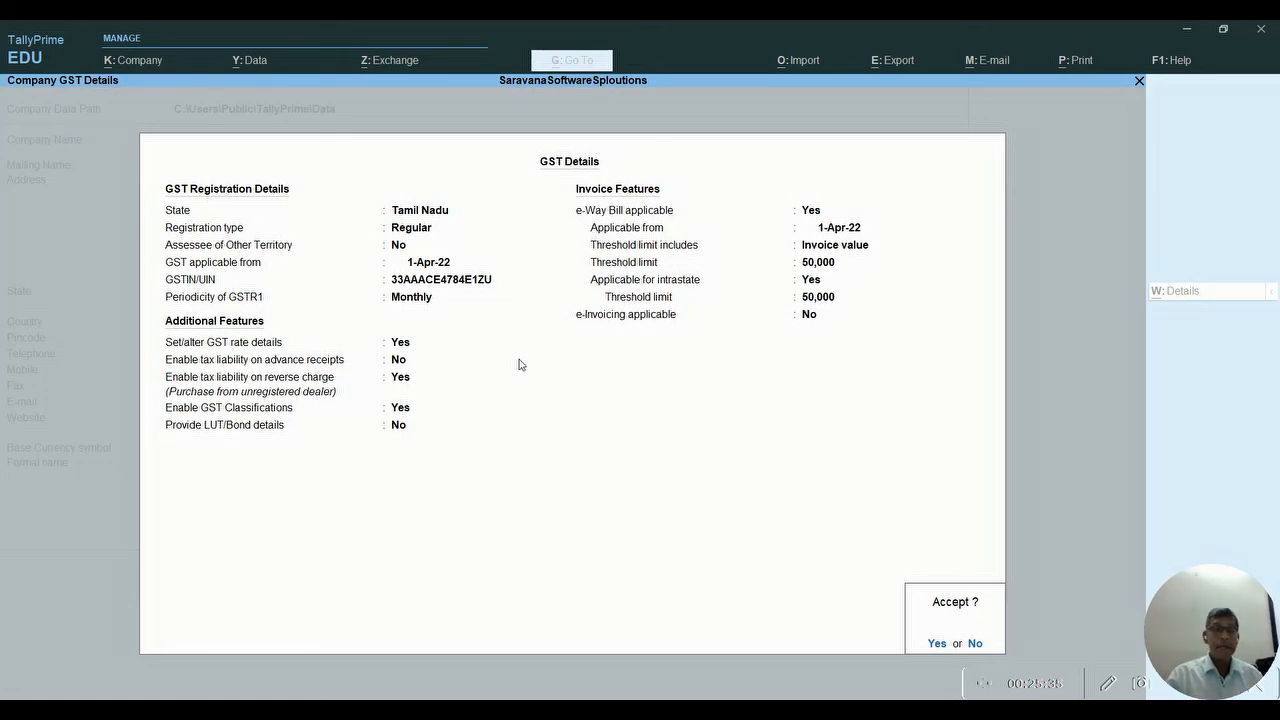
key("Return")
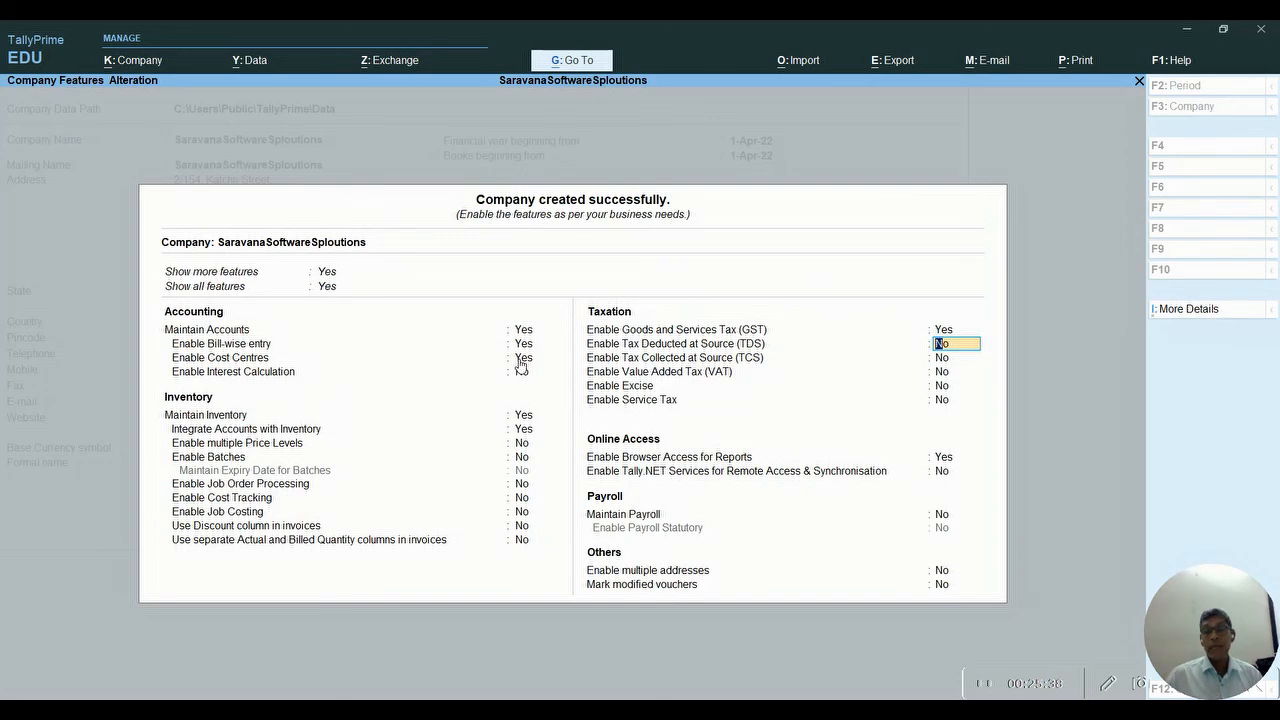
- Leave TDS, TCS, VAT, Excise, Service Tax, Tally.NET and payroll disabled, keeping browser report access on
key("Return")
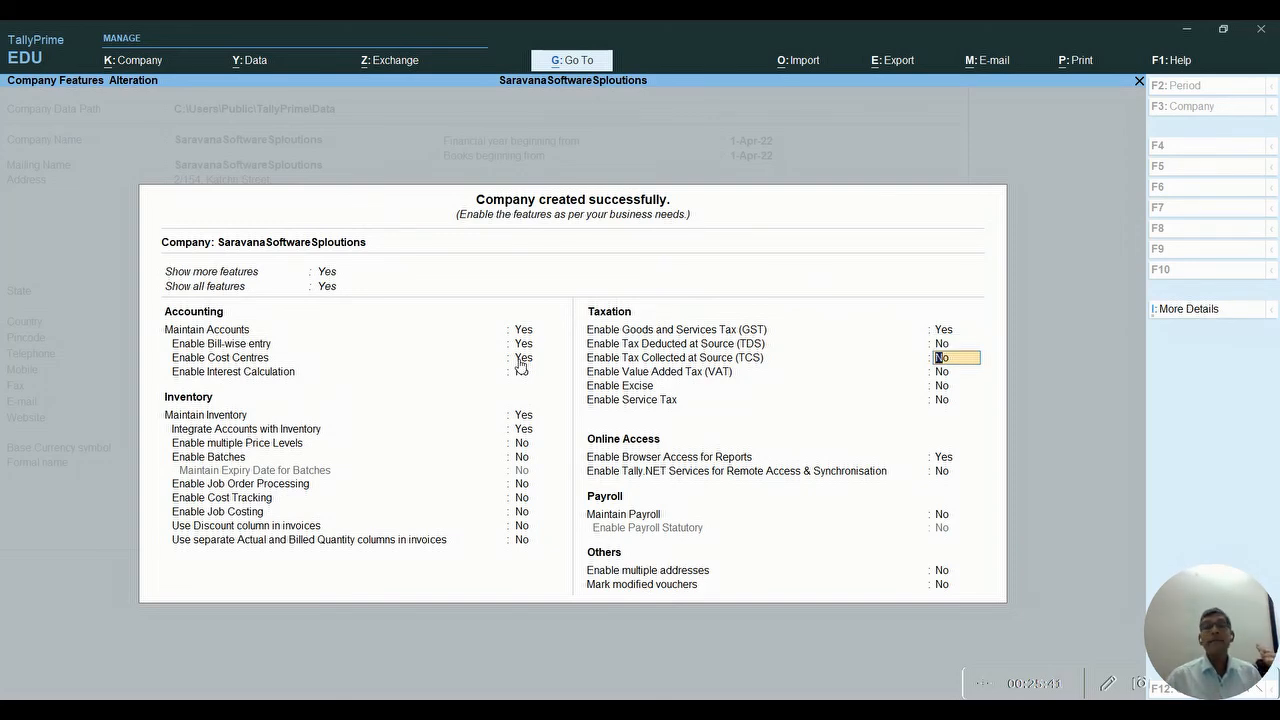
key("Return")
key("Return")
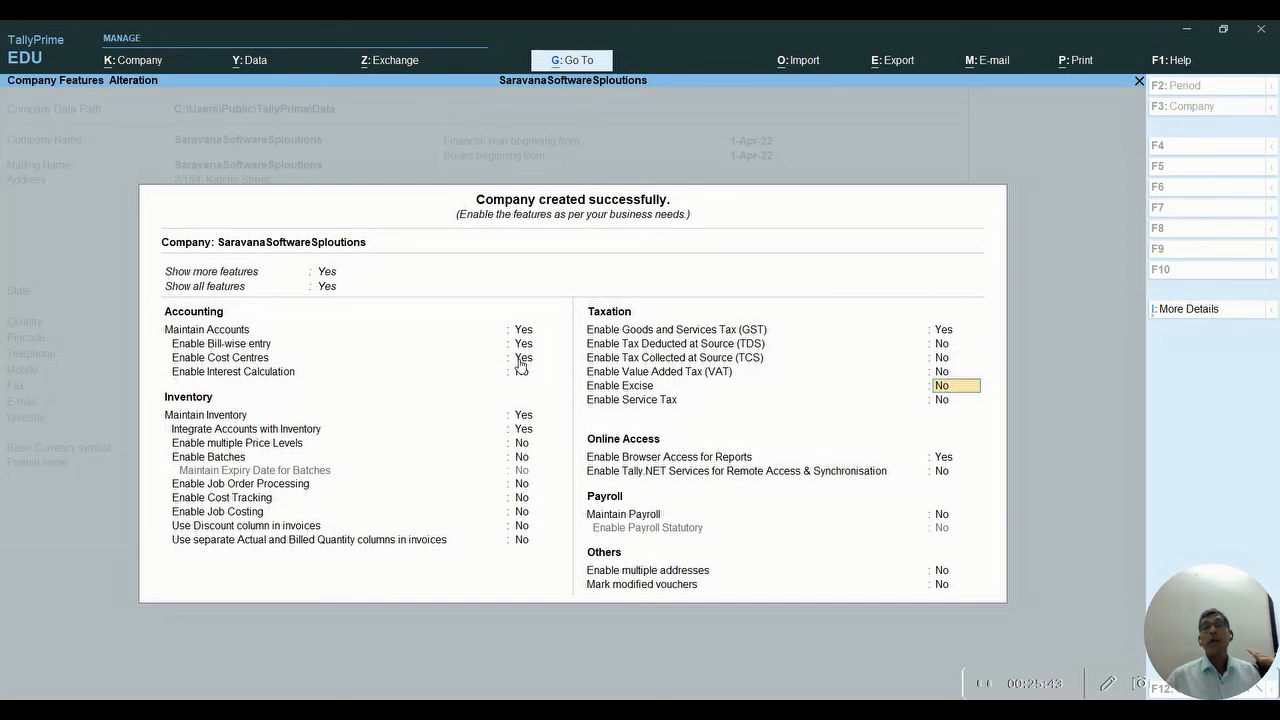
key("Return")
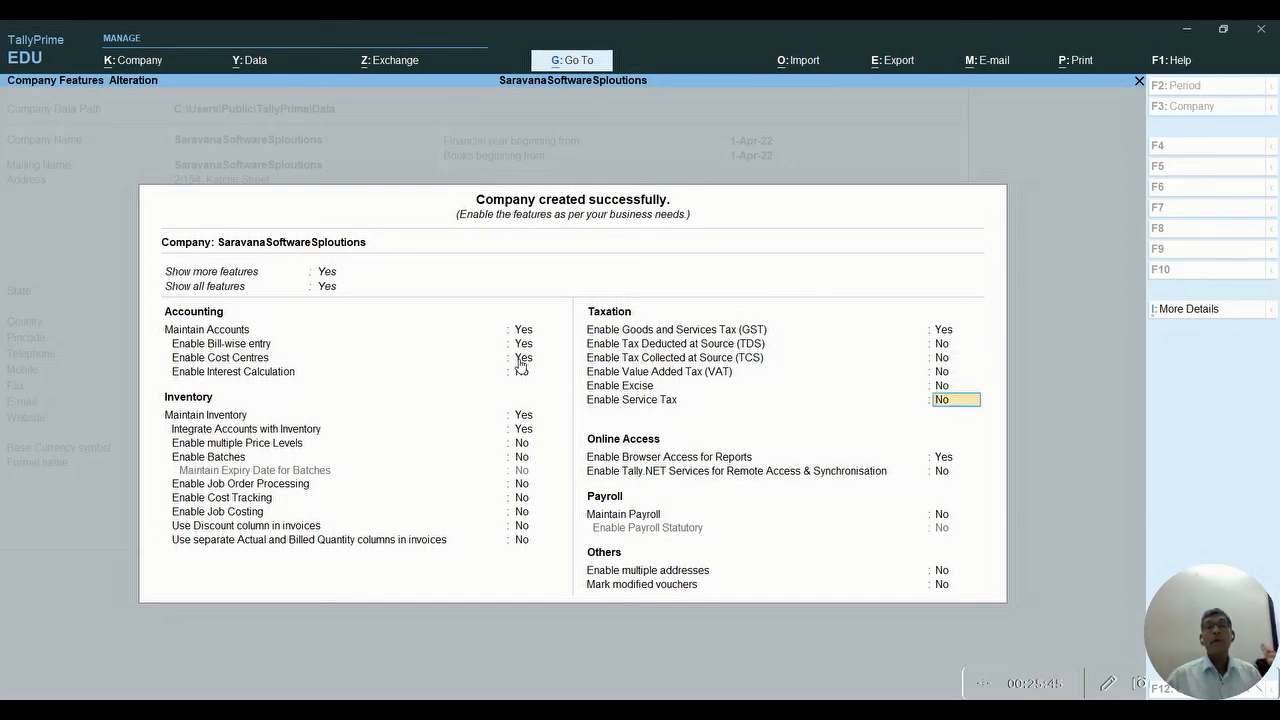
key("Return")
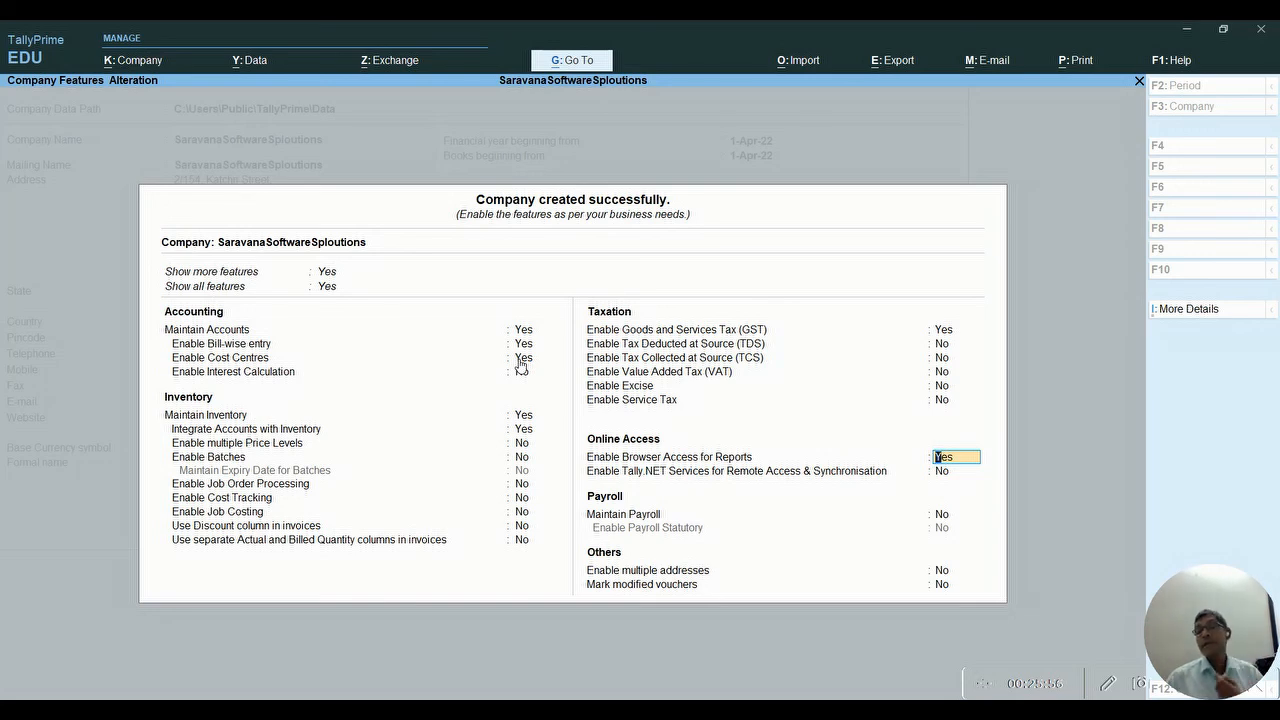
key("Return")
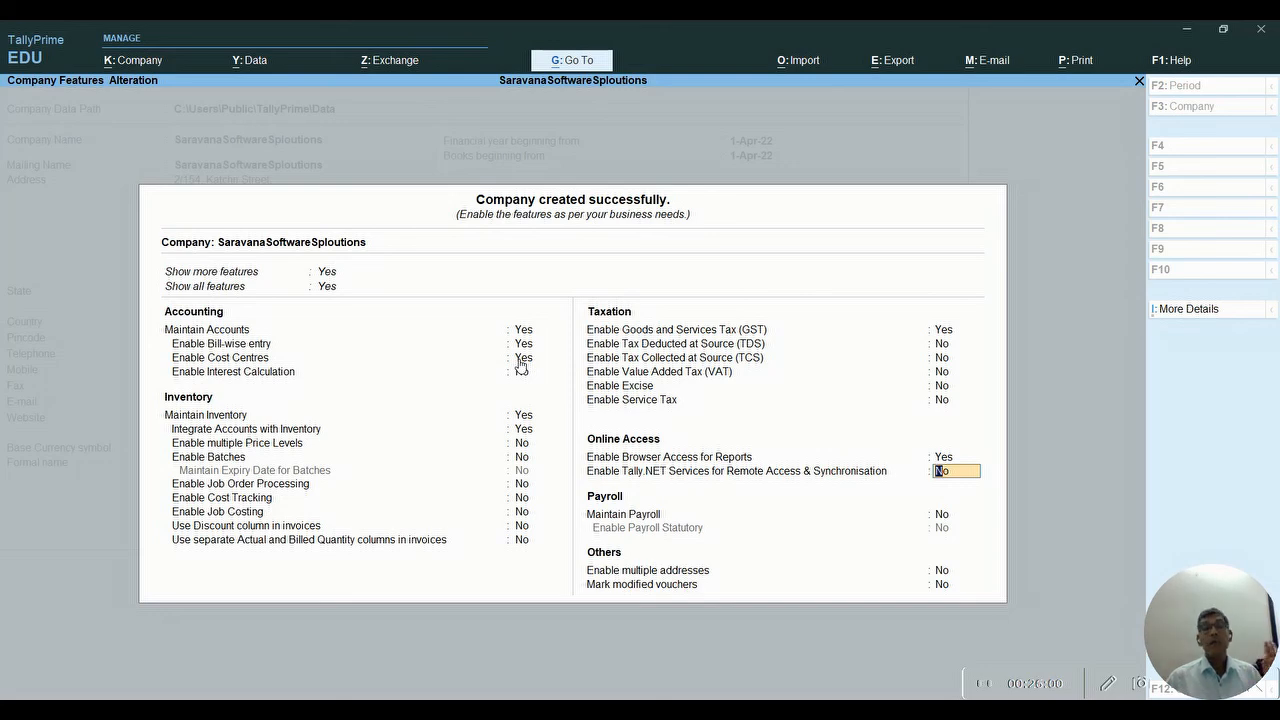
key("Return")
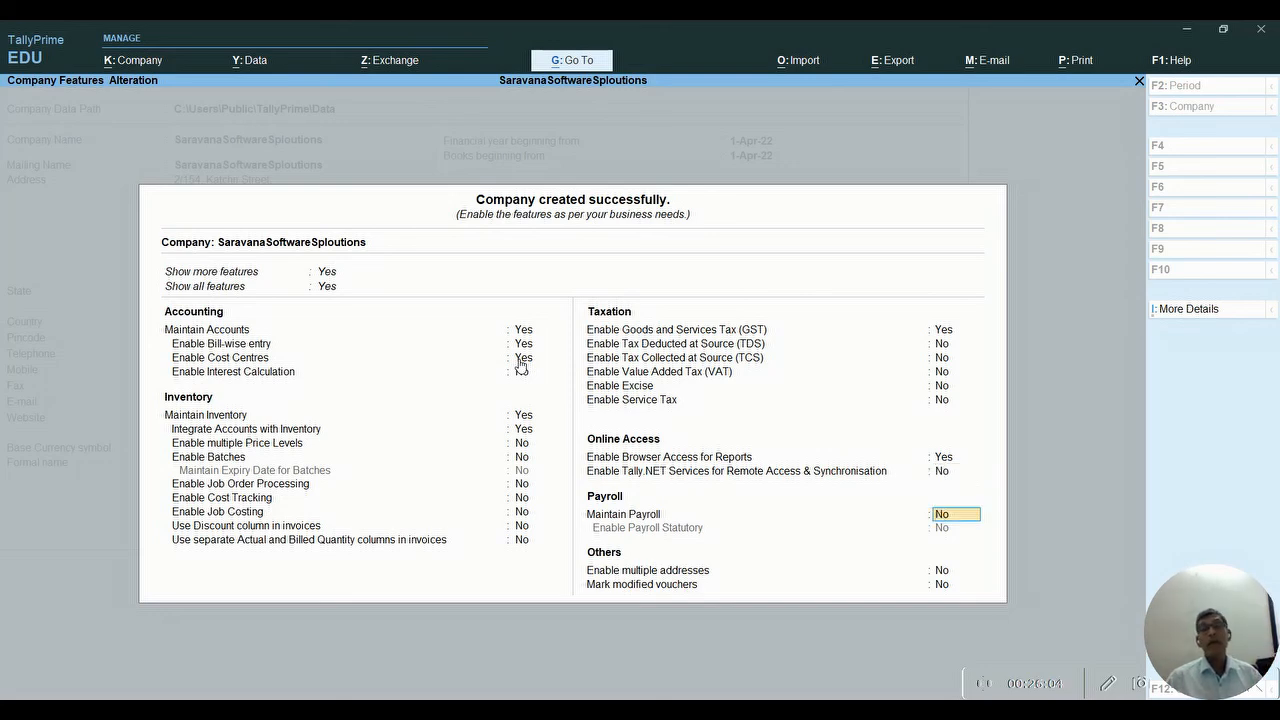
key("Return")
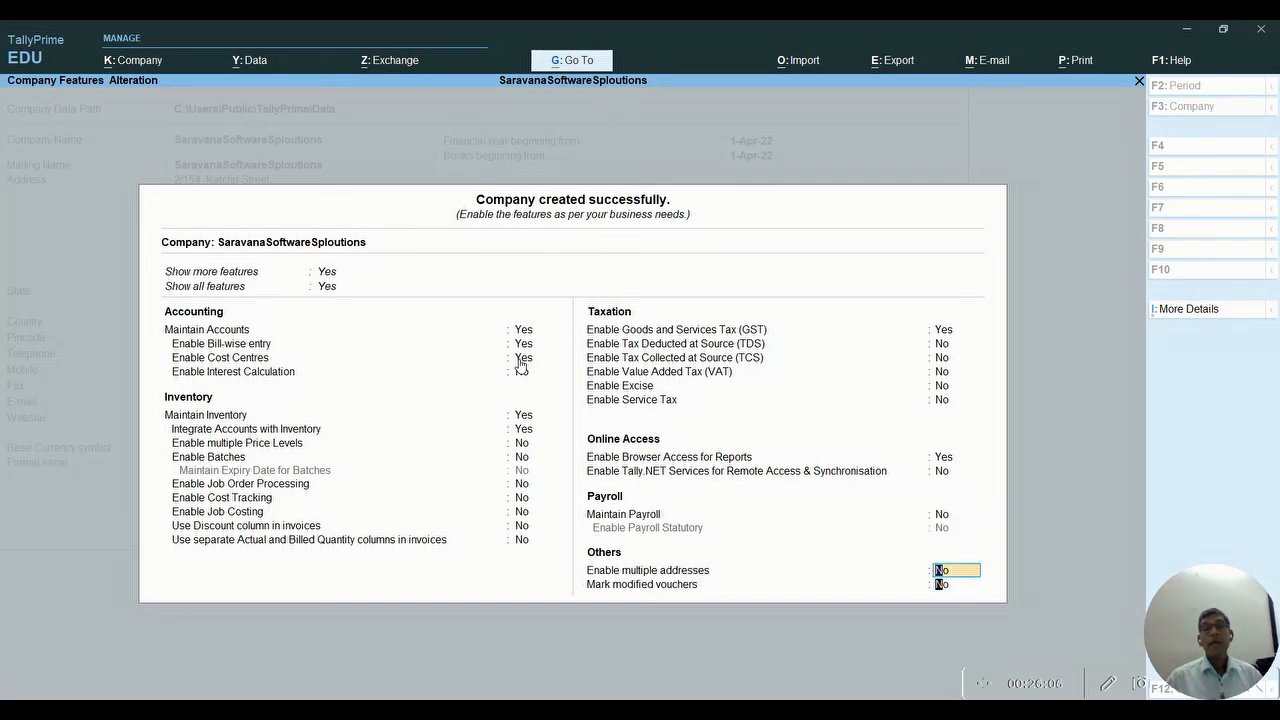
key("Return")
key("Return")
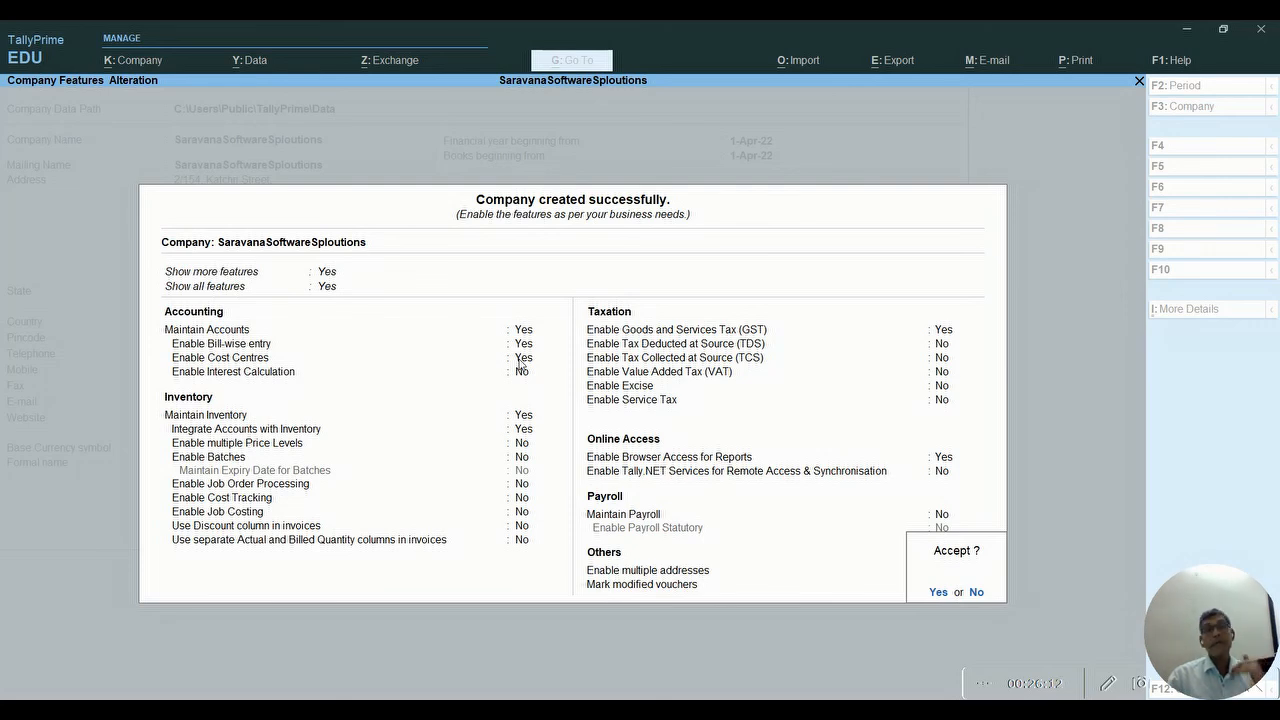
- Accept the company features and open the Company menu from the top bar
key("Return")
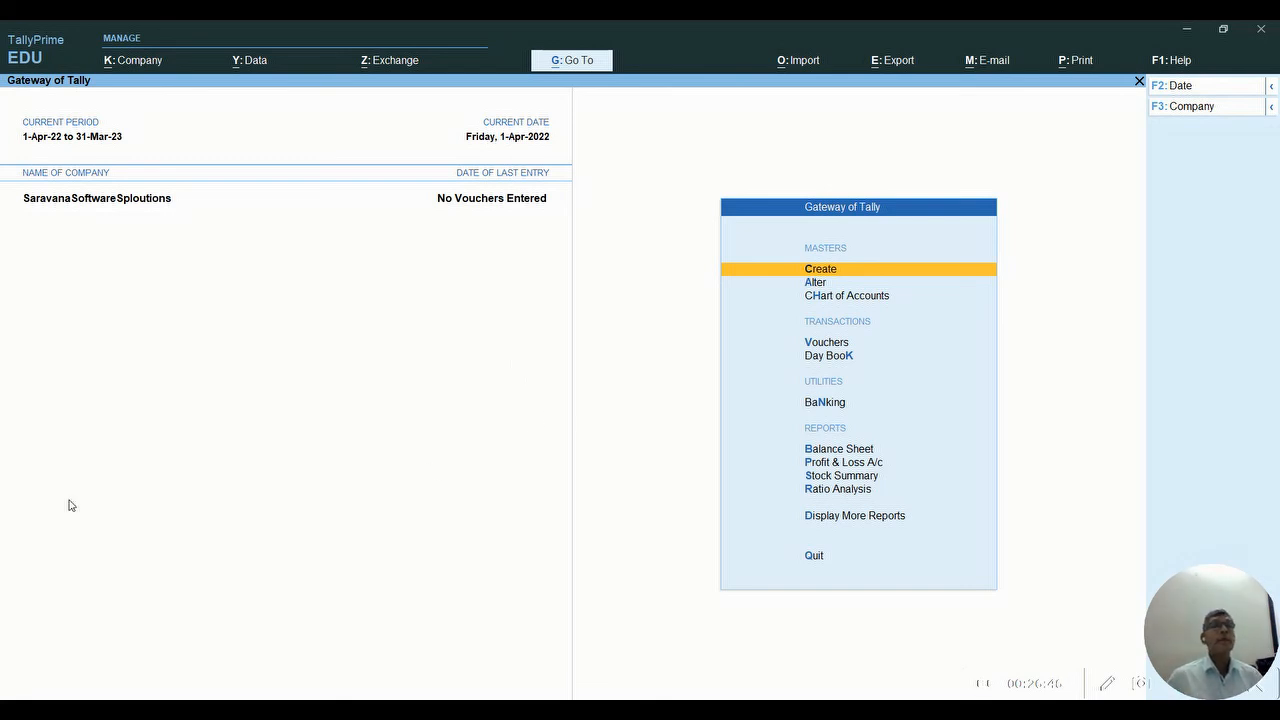
left_click(138, 63)
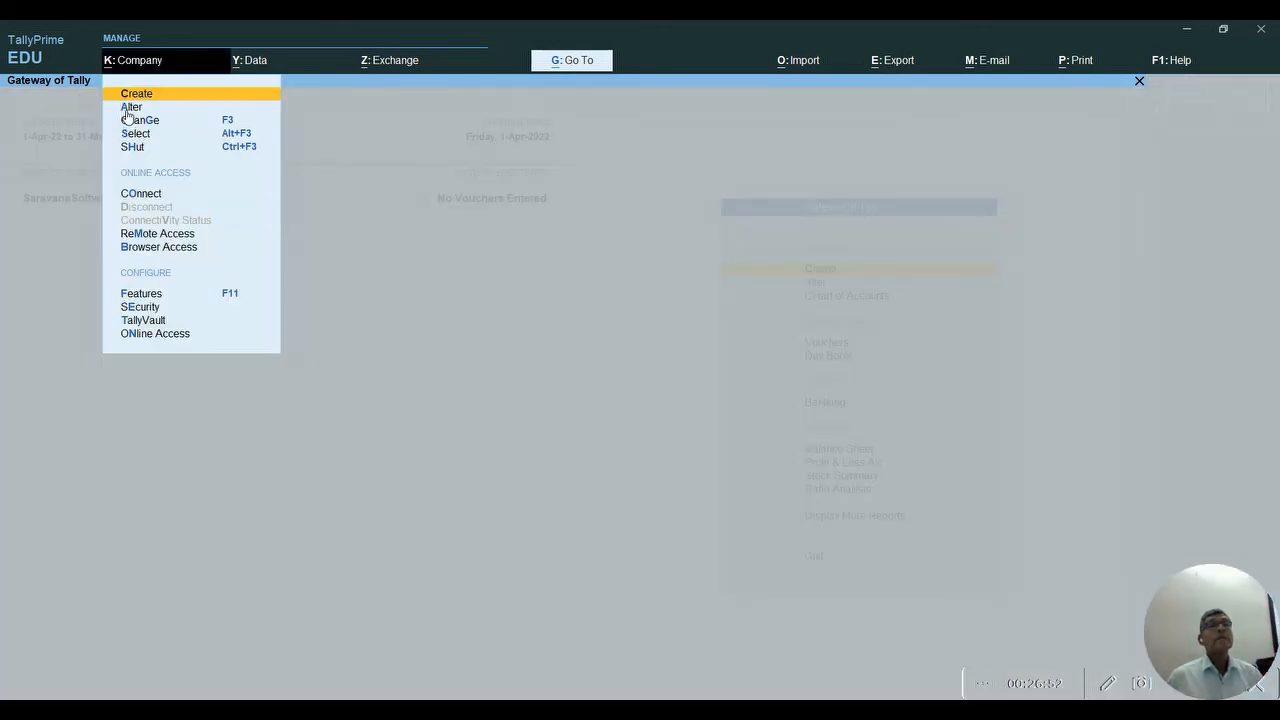
- Alter the company, correcting its name to SaravanaSoftwareSolutions, and save the change
left_click(140, 108)
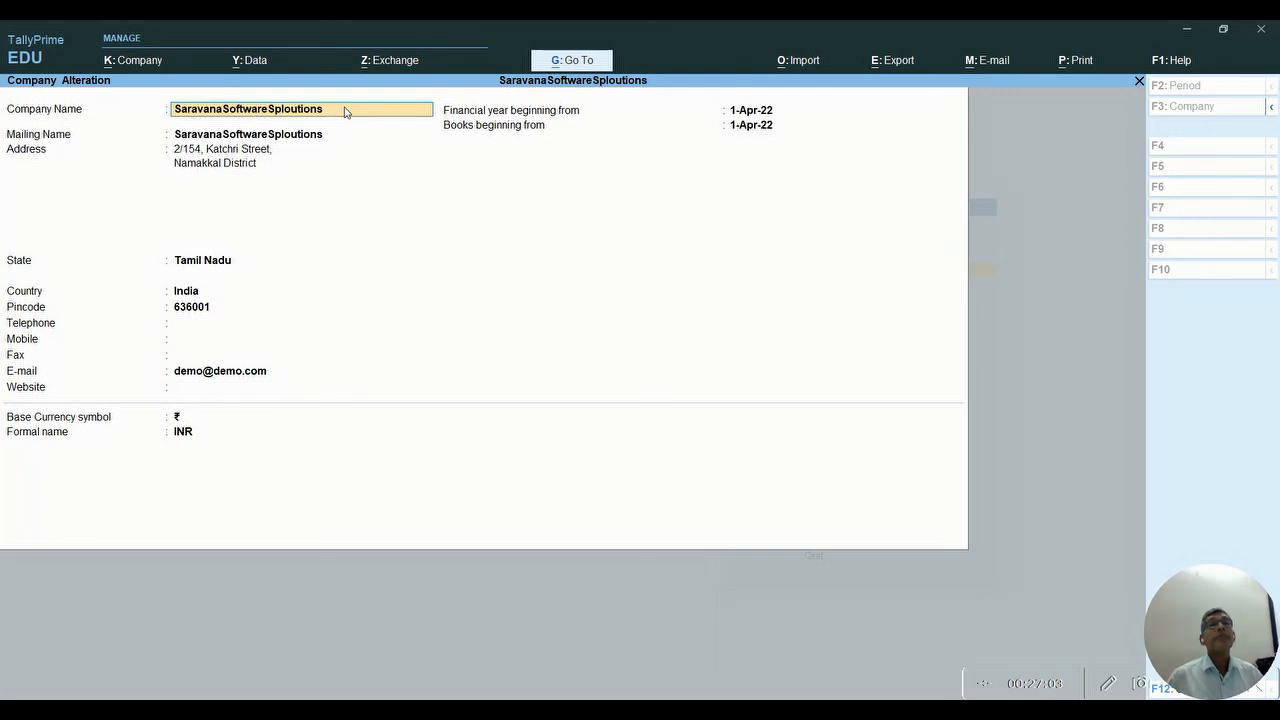
key("BackSpace")
key("BackSpace")
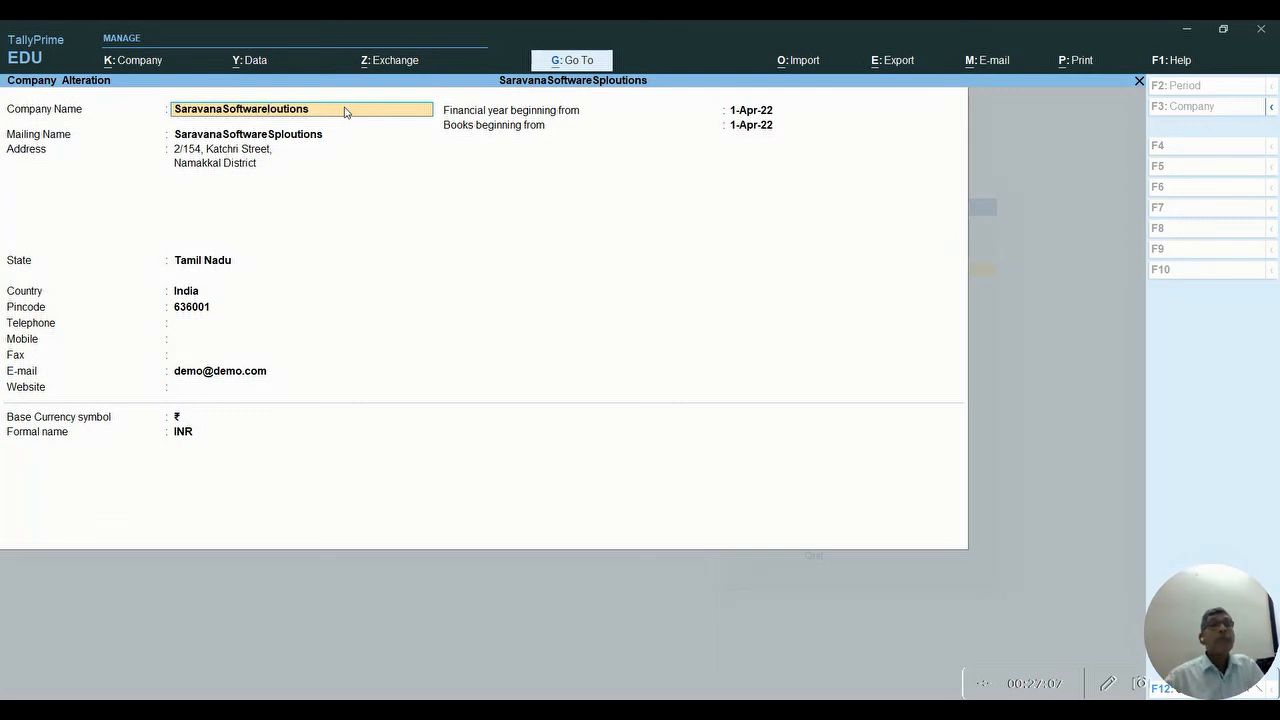
type("So")
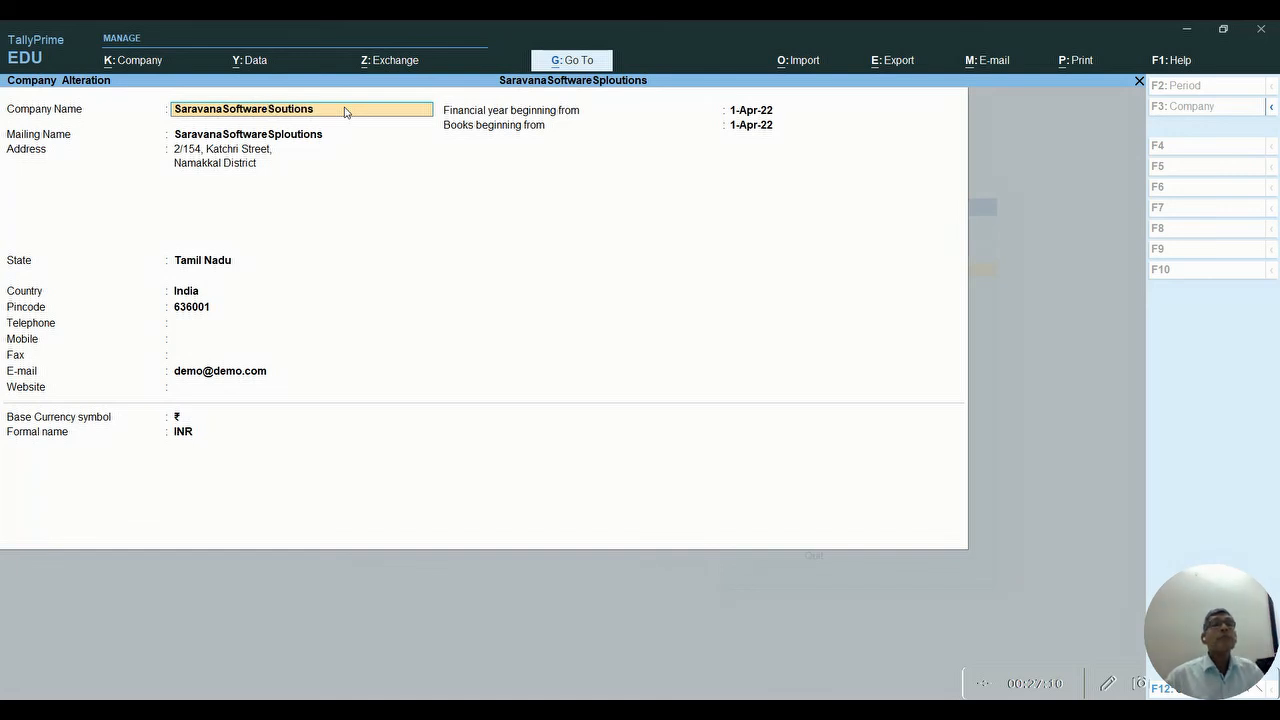
type("l")
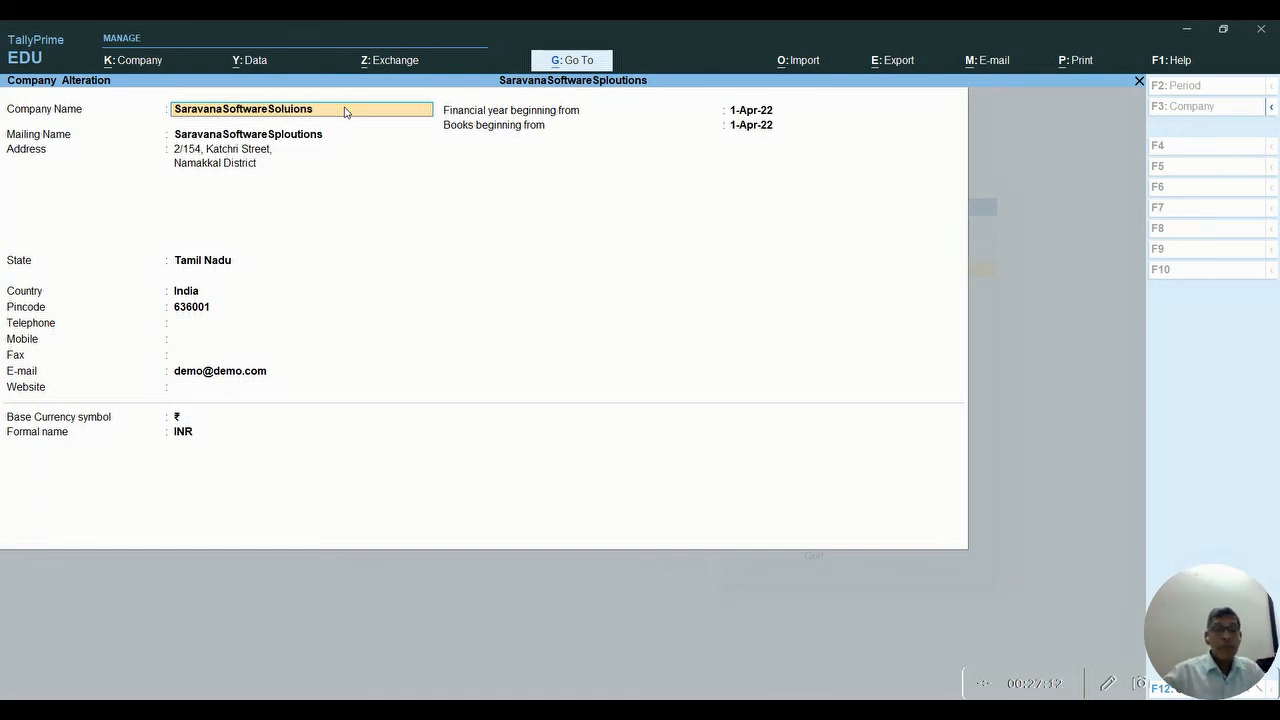
key("Return")
key("Return")
key("Return")
key("Return")
key("Return")
key("Return")
key("Return")
key("Return")
key("Return")
key("Return")
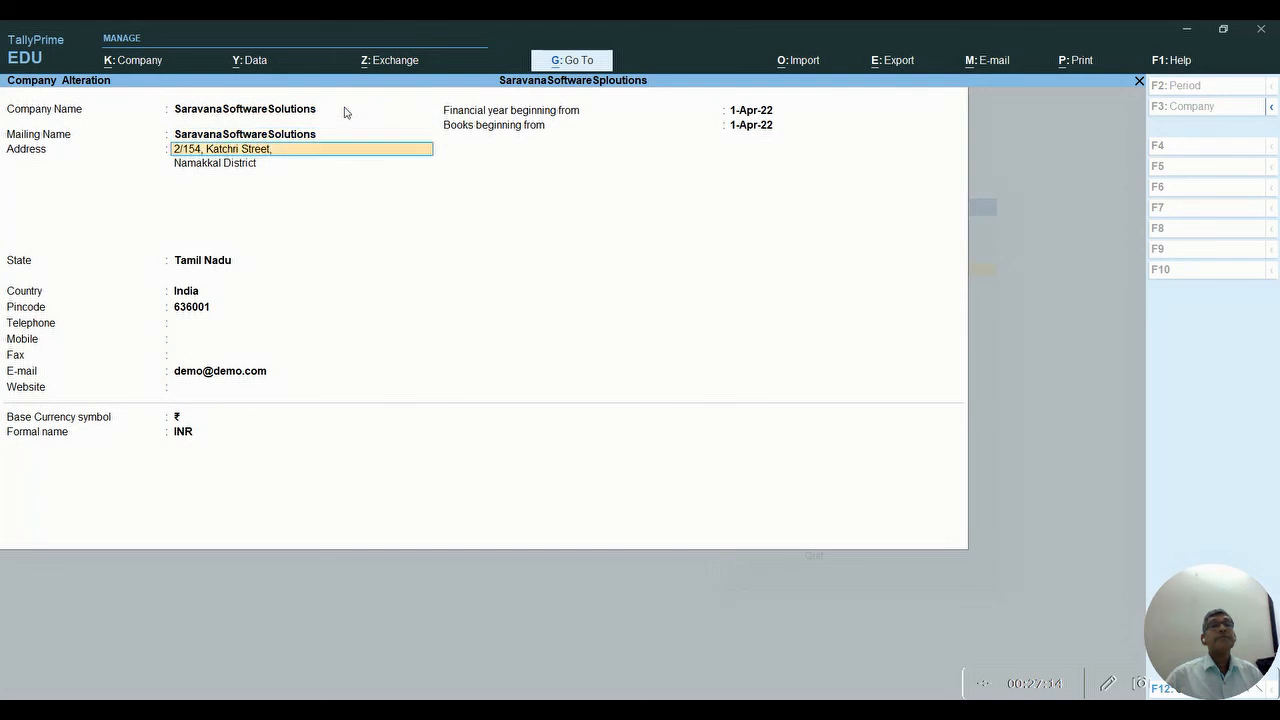
key("Return")
key("Return")
key("Return")
key("Return")
key("Return")
key("Return")
key("Return")
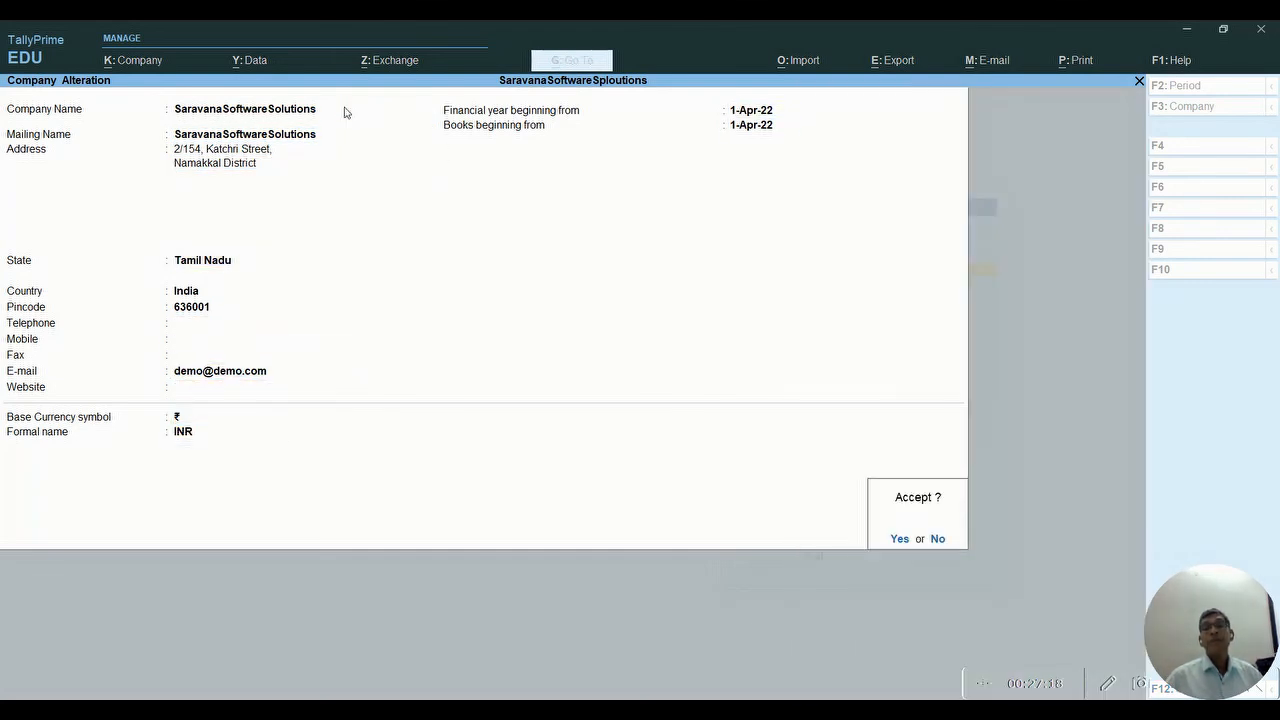
key("Return")
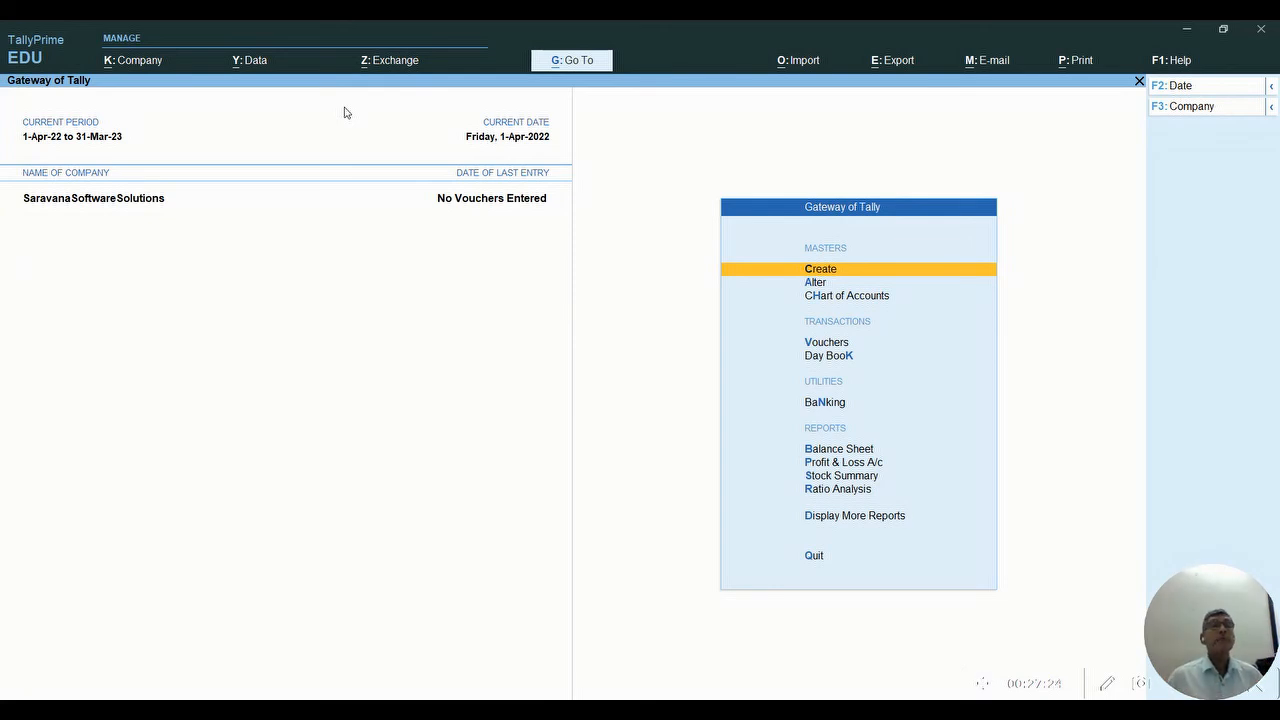
left_click(125, 63)
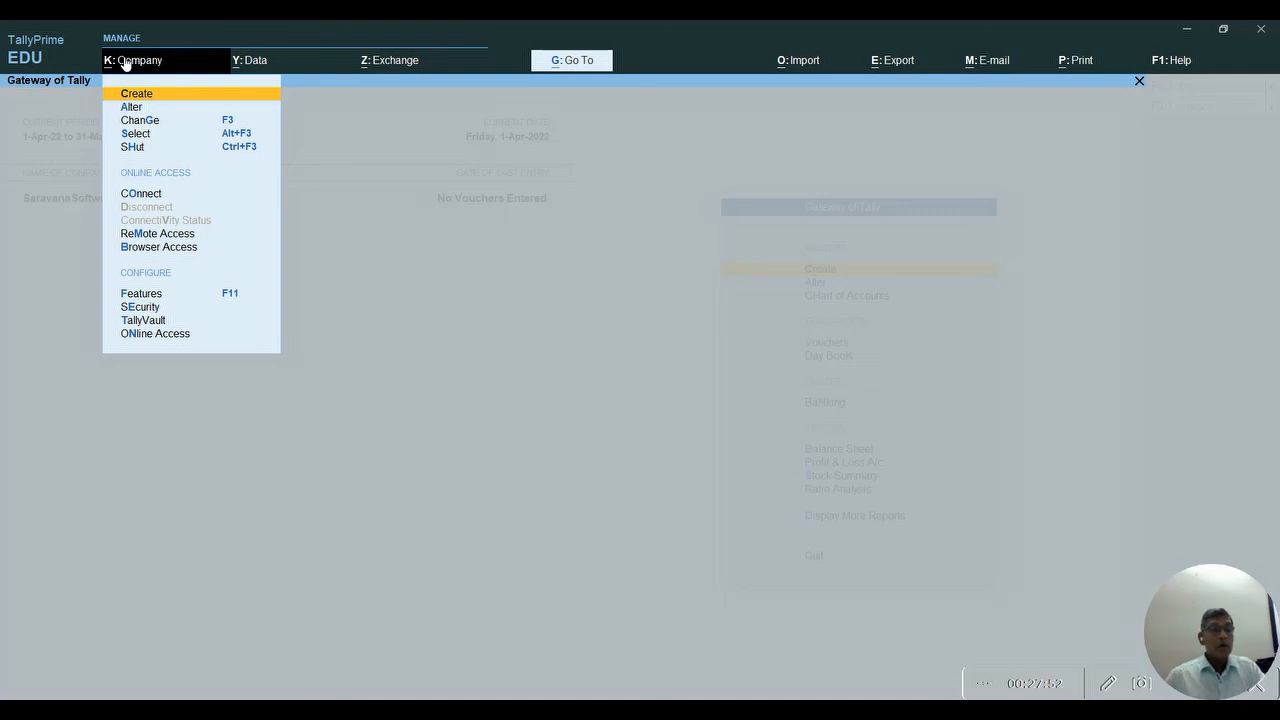
left_click(125, 62)
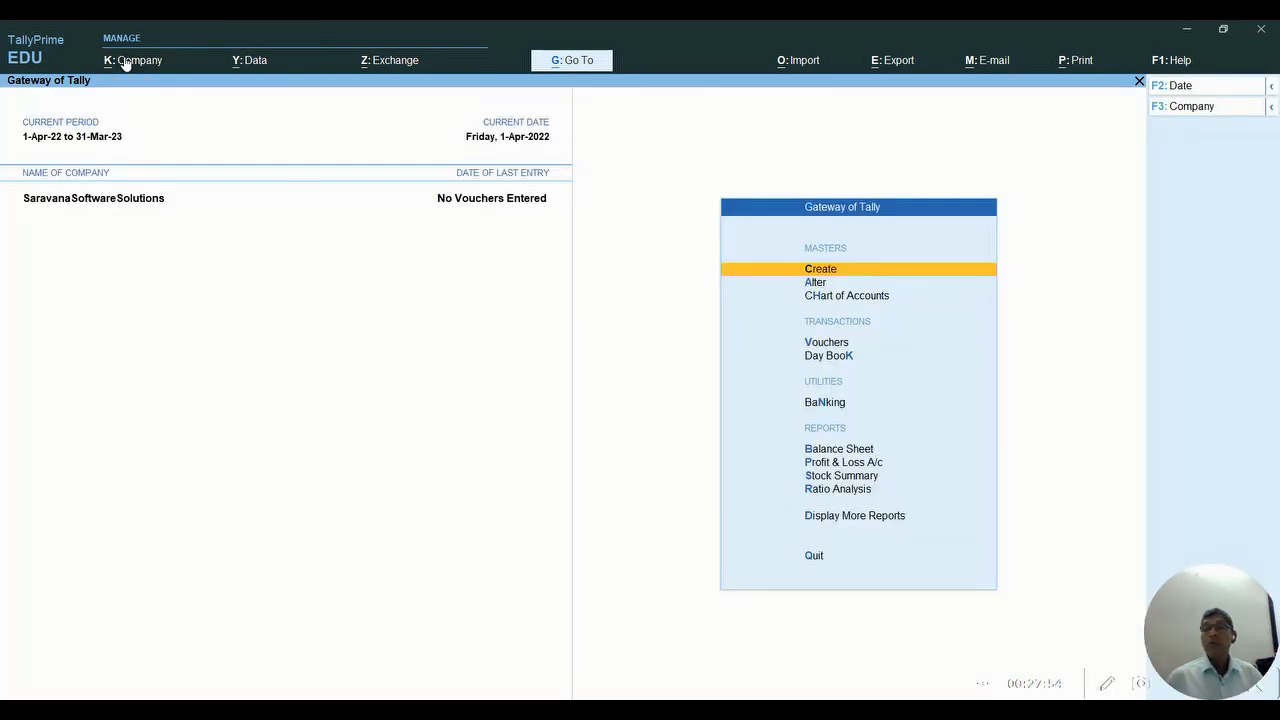